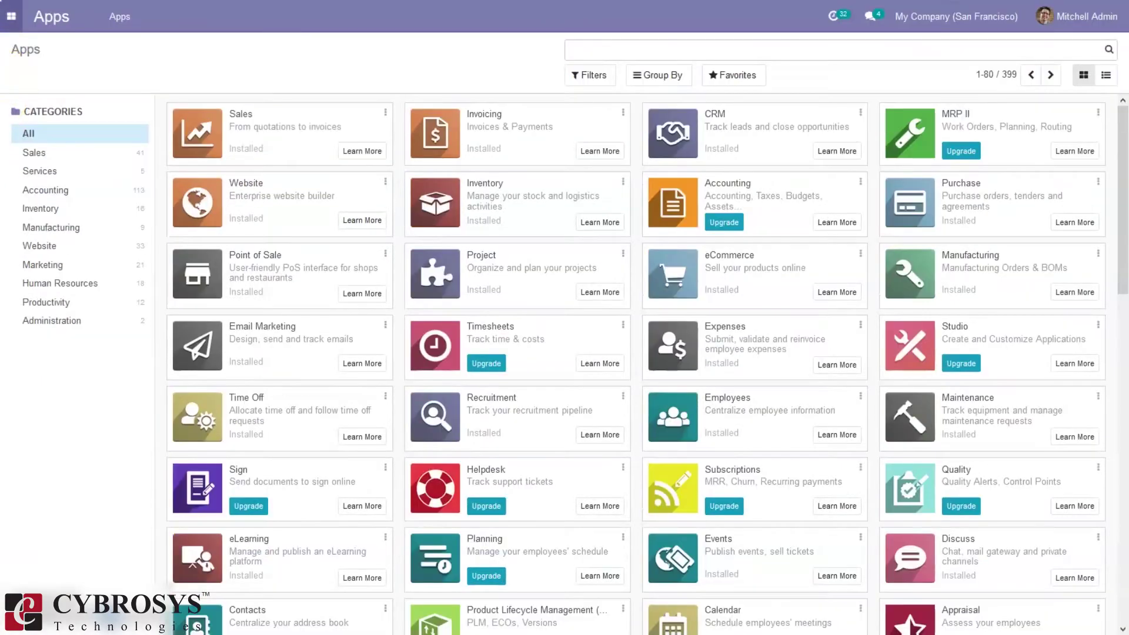
- Open the Maintenance module to show its maintenance teams dashboard
left_click(11, 16)
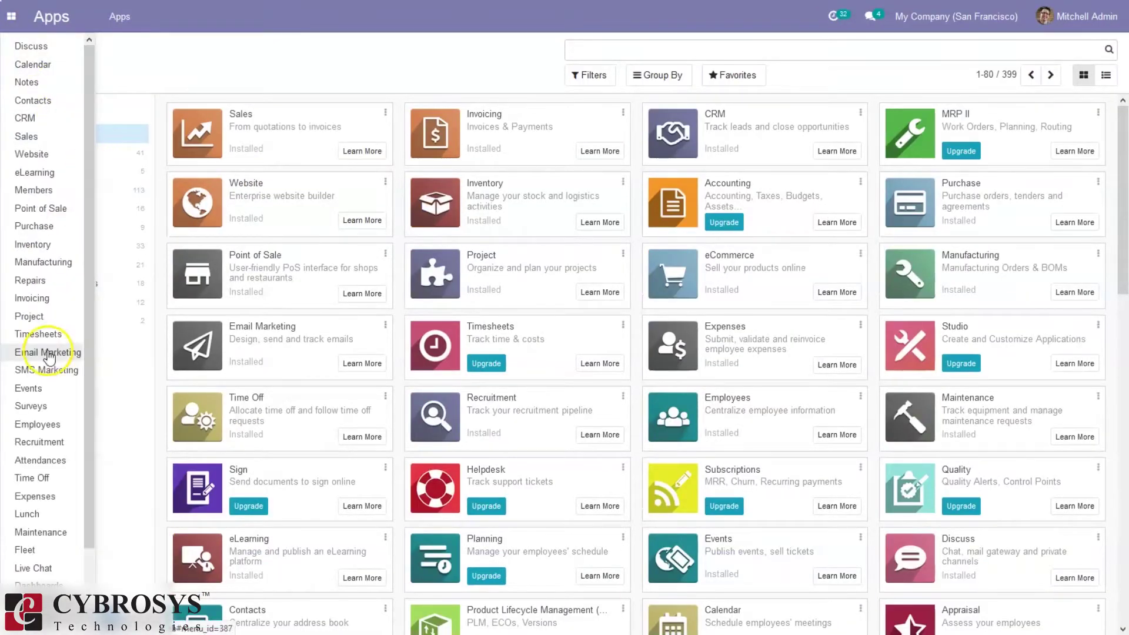
left_click_drag(93, 297, 93, 369)
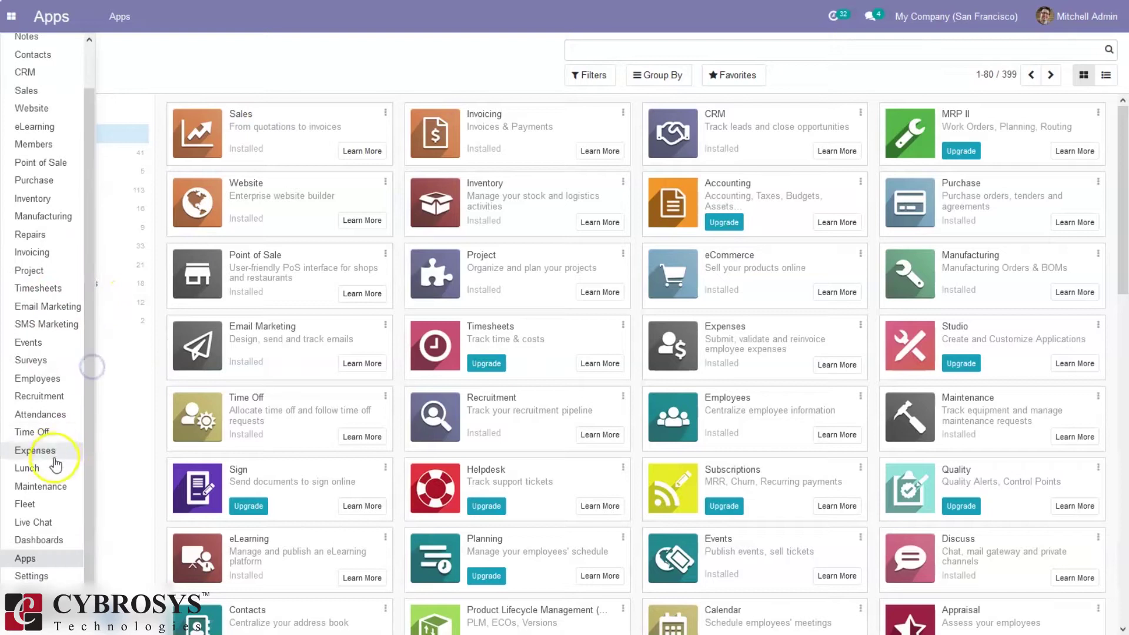
left_click(50, 486)
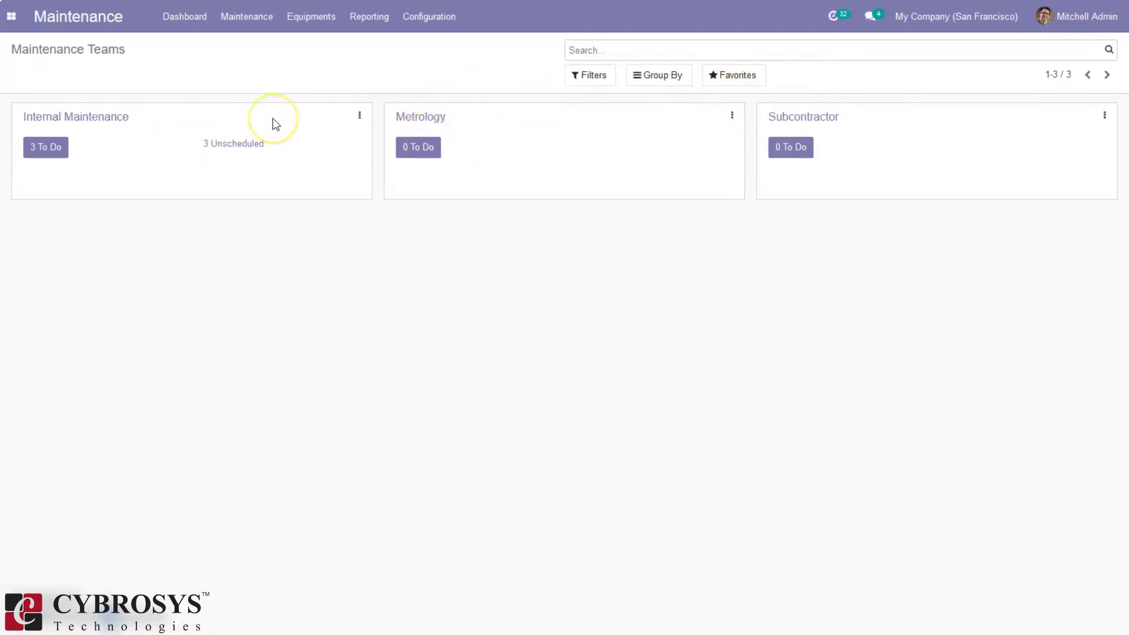
- Review the list of configured maintenance teams with their members and companies
left_click(419, 21)
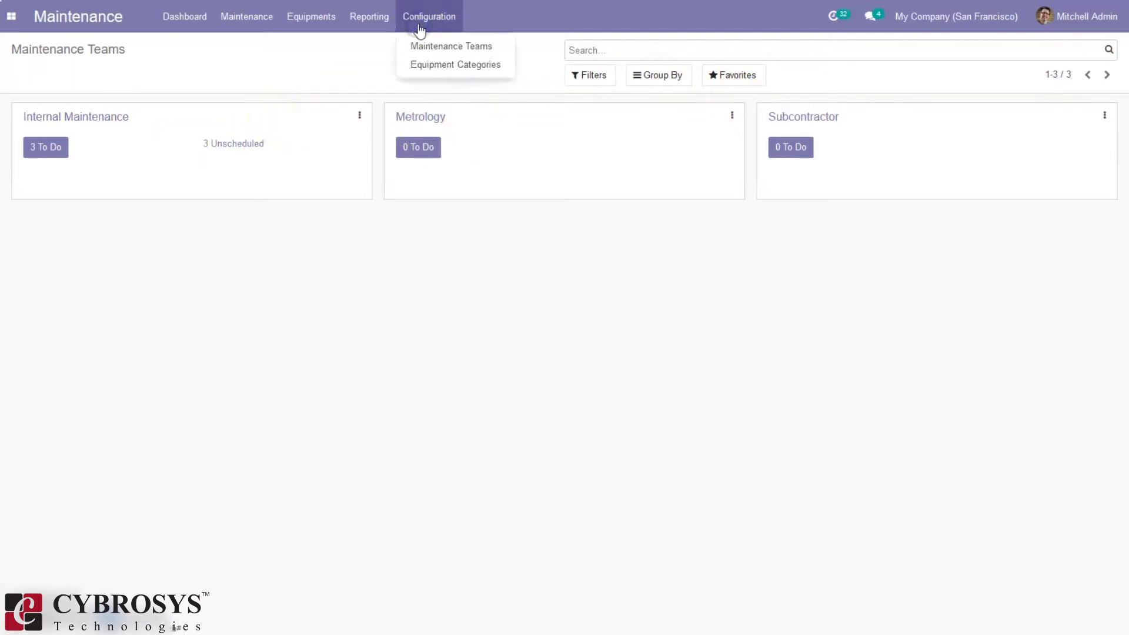
left_click(445, 51)
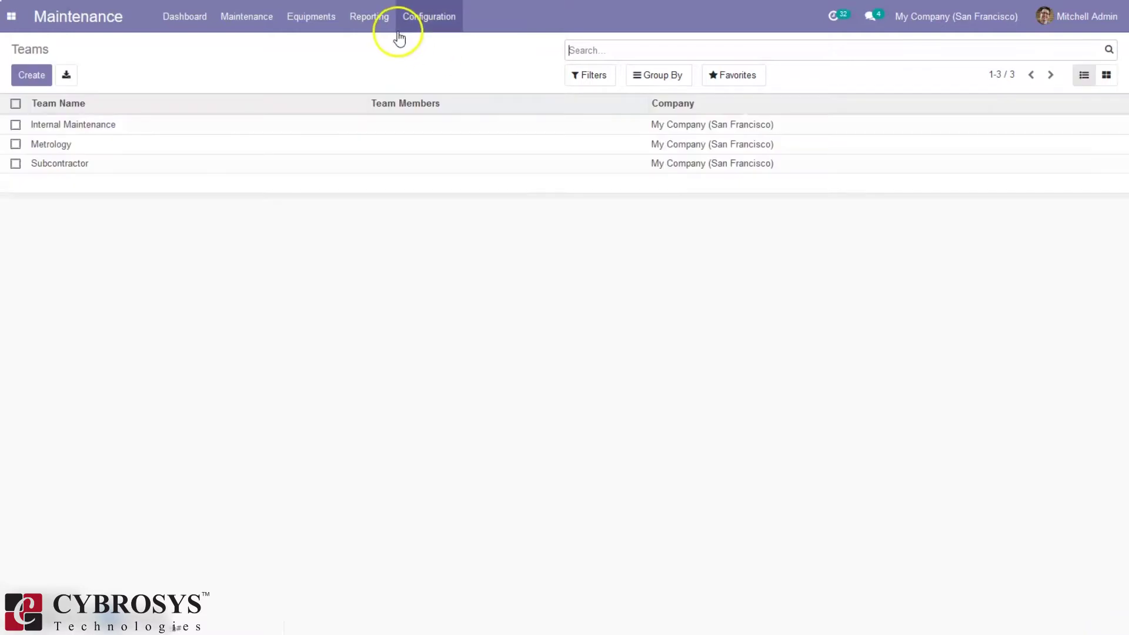
left_click(95, 128)
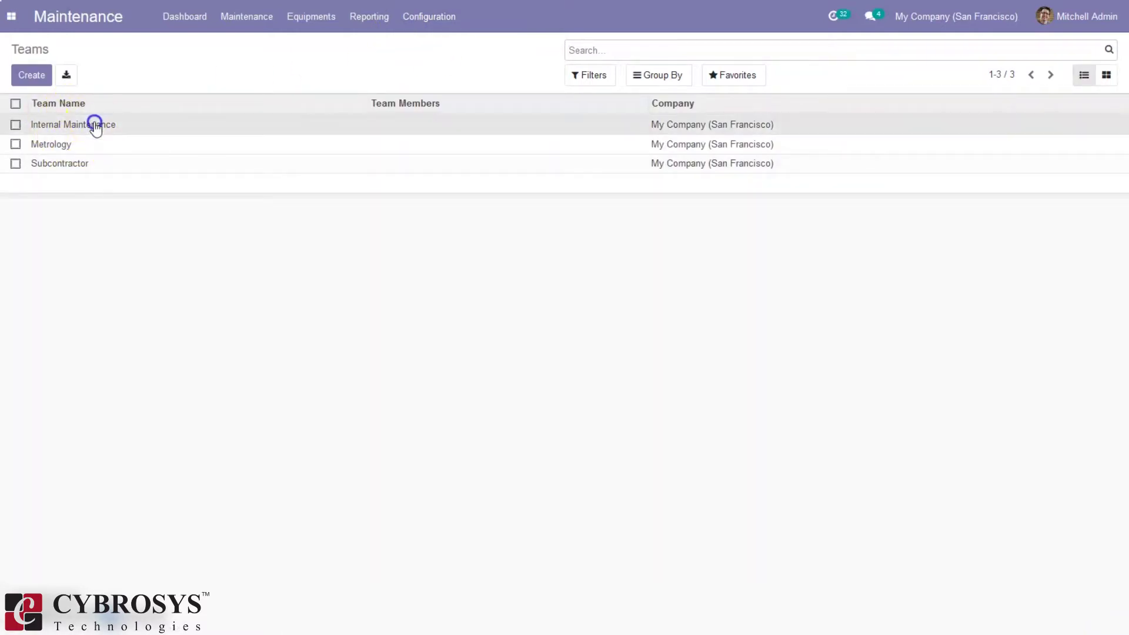
left_click(328, 79)
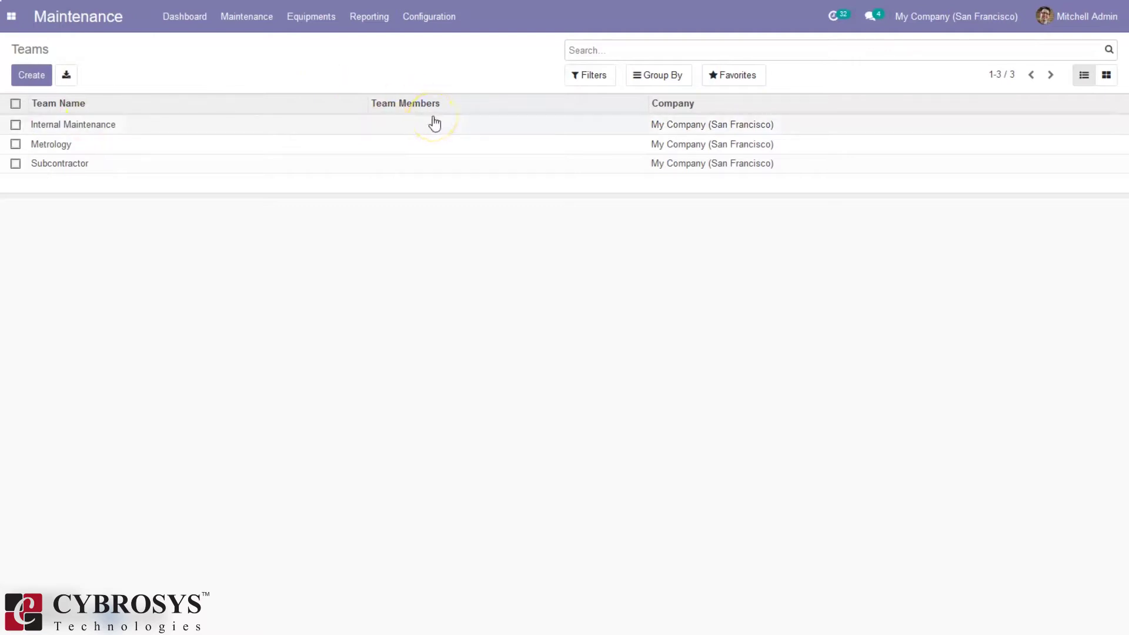
left_click(427, 18)
left_click(433, 46)
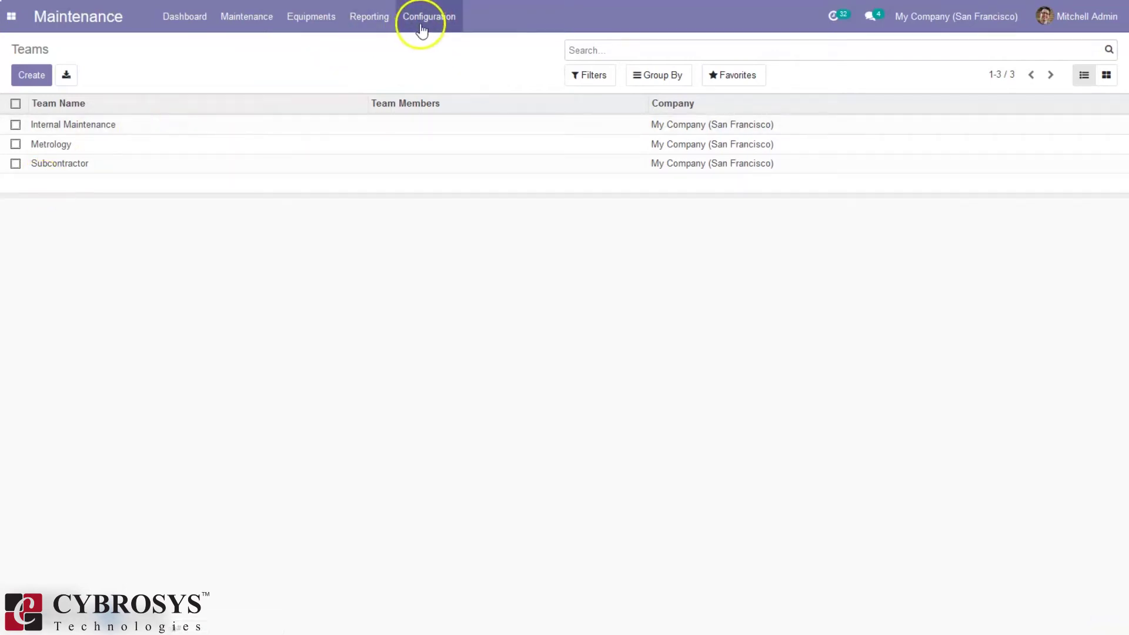
- Mark the Internal Maintenance team's dashboard card with the red colour
left_click(182, 16)
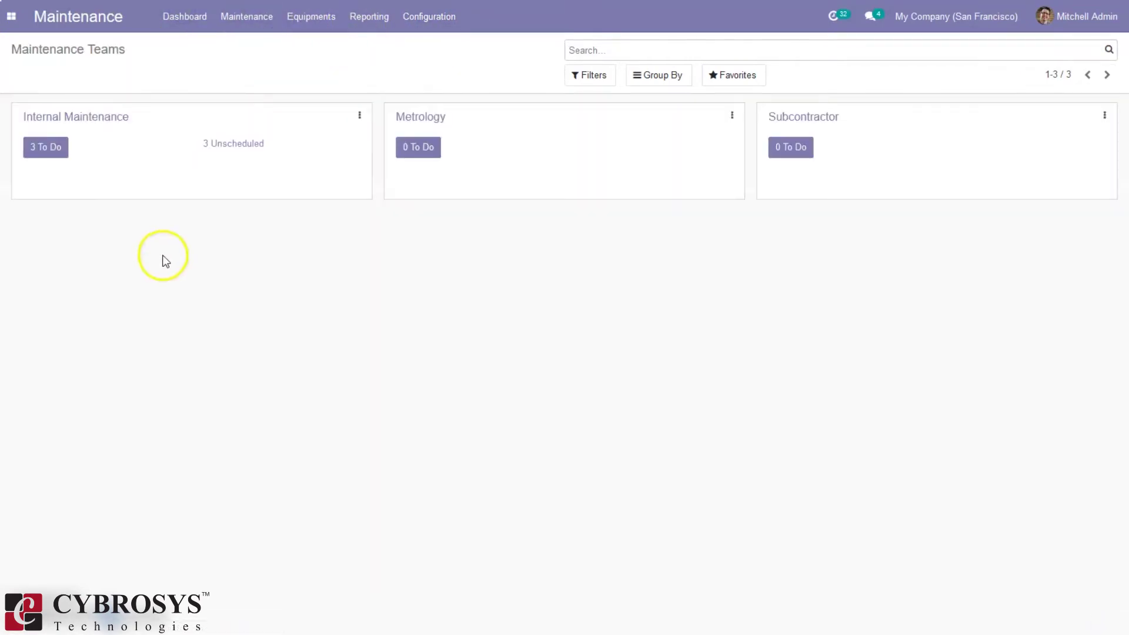
left_click(359, 115)
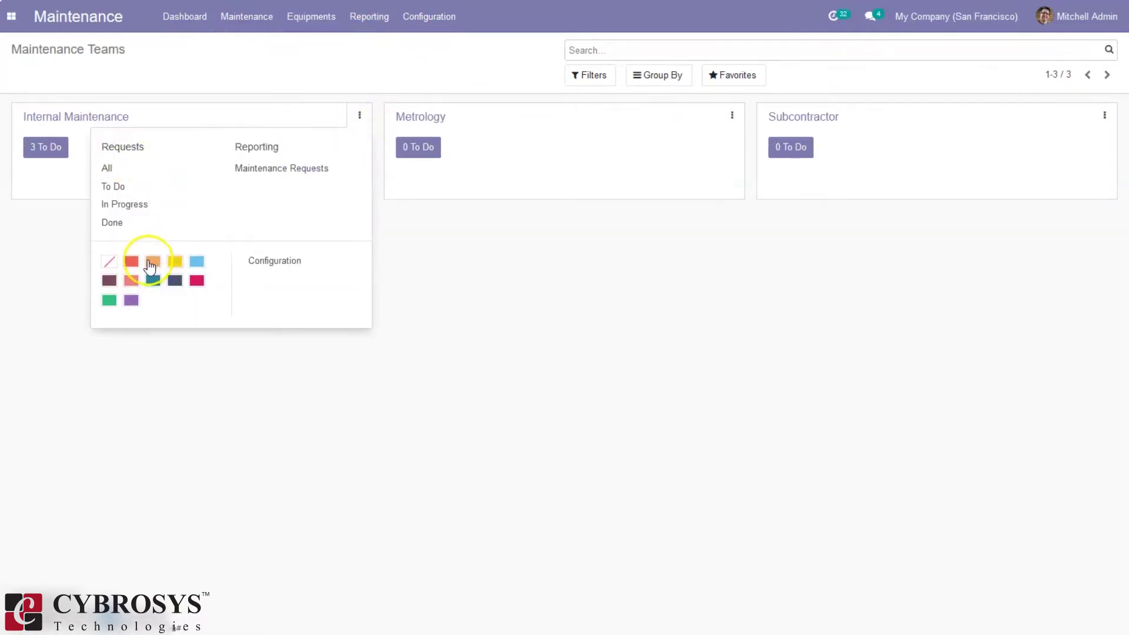
left_click(132, 261)
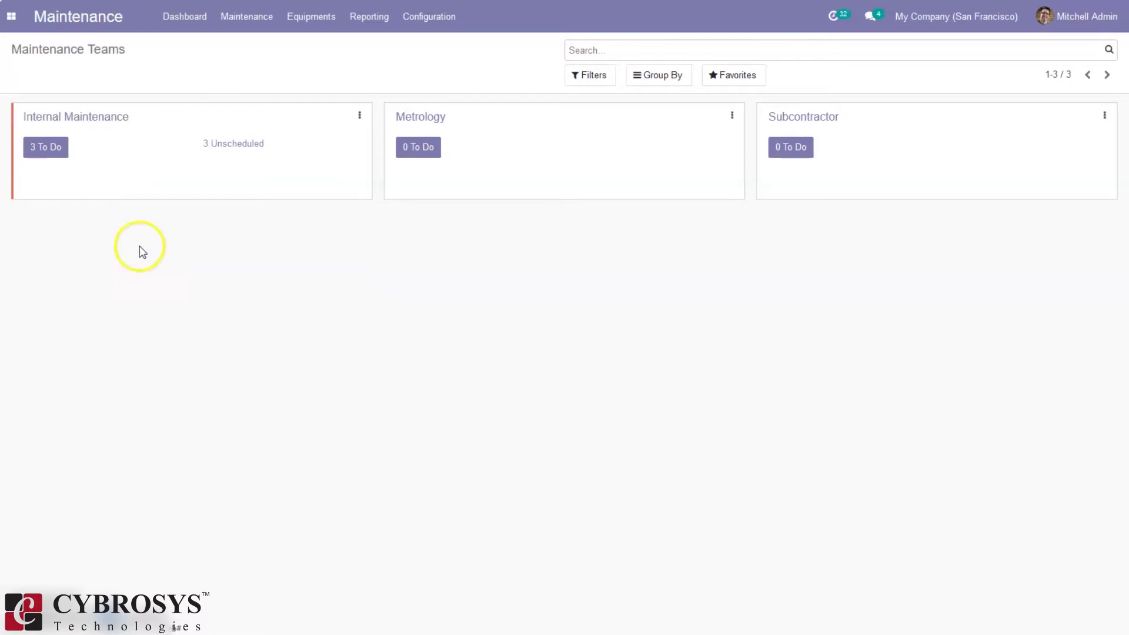
- Examine all maintenance requests of the Internal Maintenance team and the other options offered on its dashboard card
left_click(359, 115)
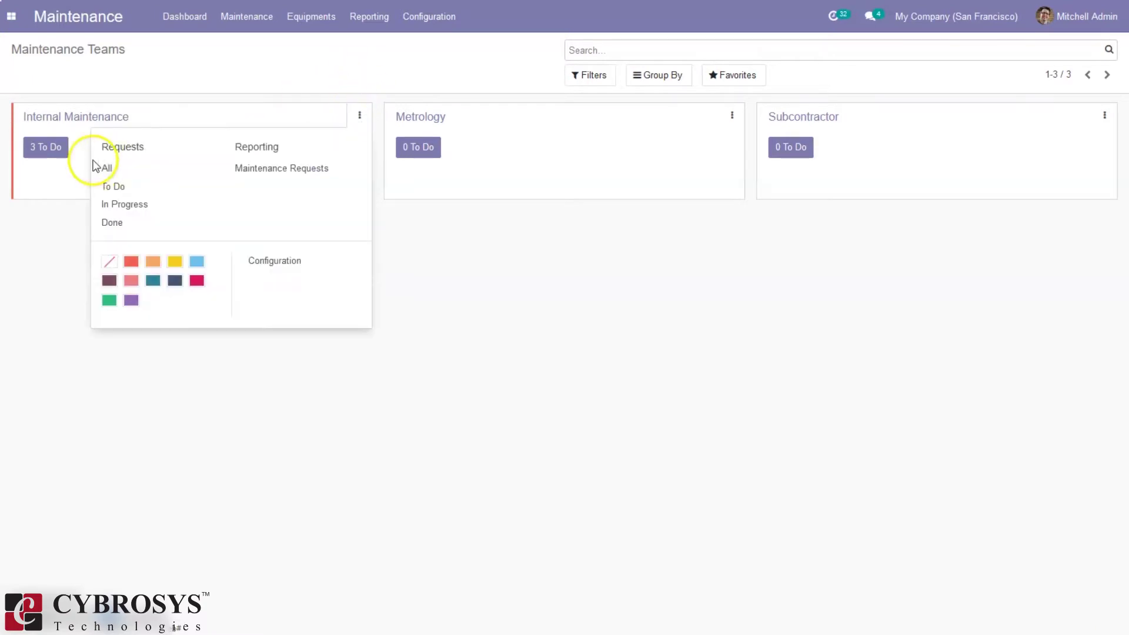
left_click(132, 167)
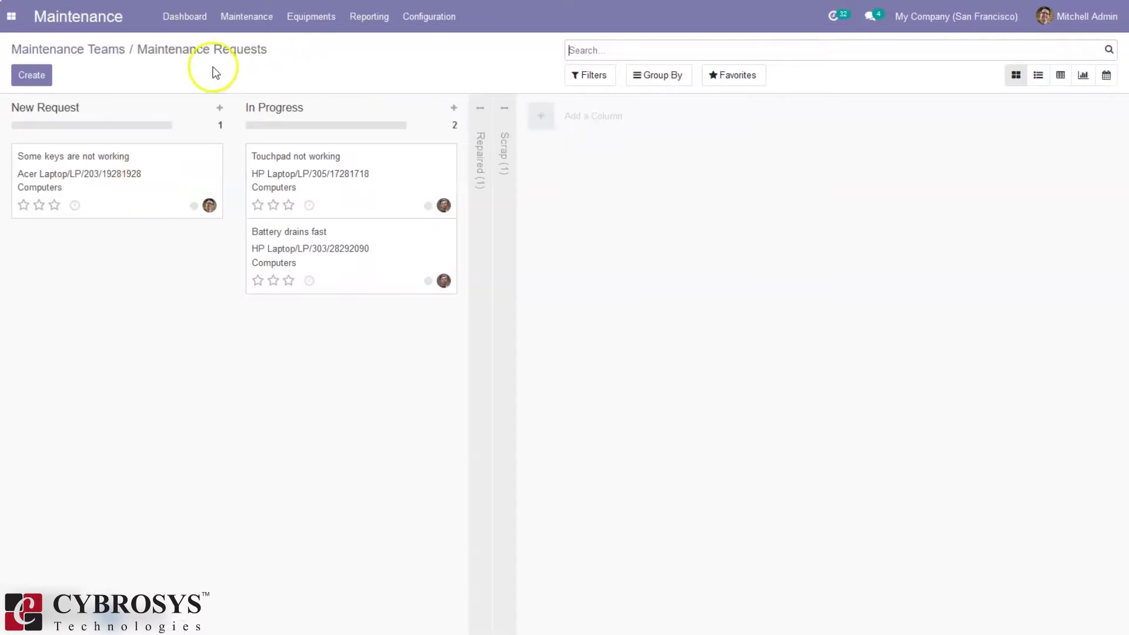
left_click(111, 49)
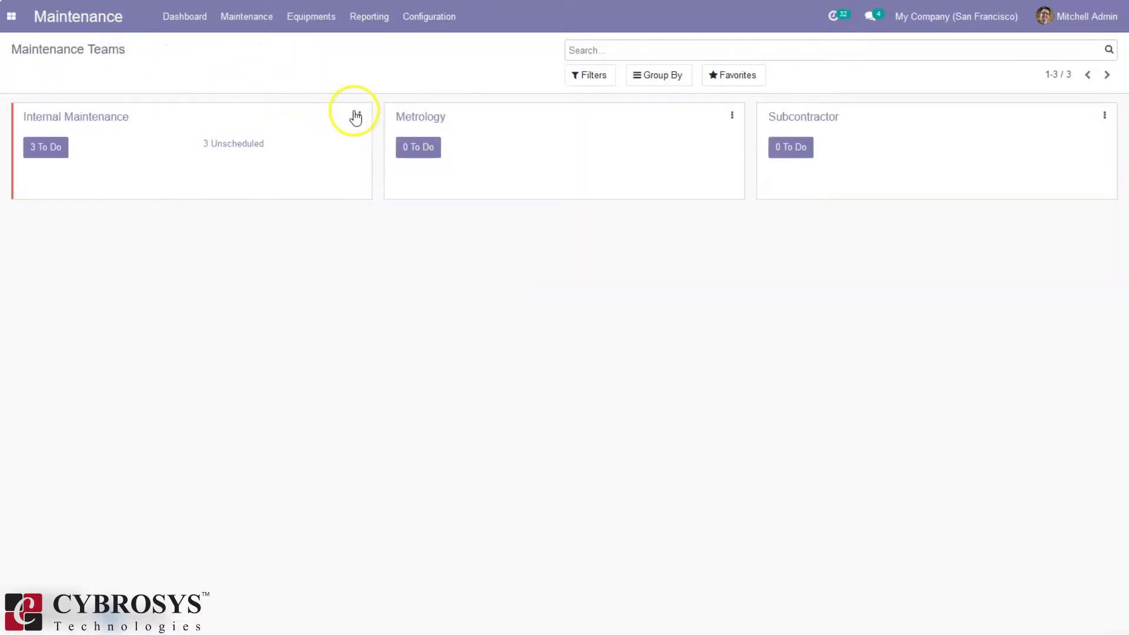
left_click(359, 115)
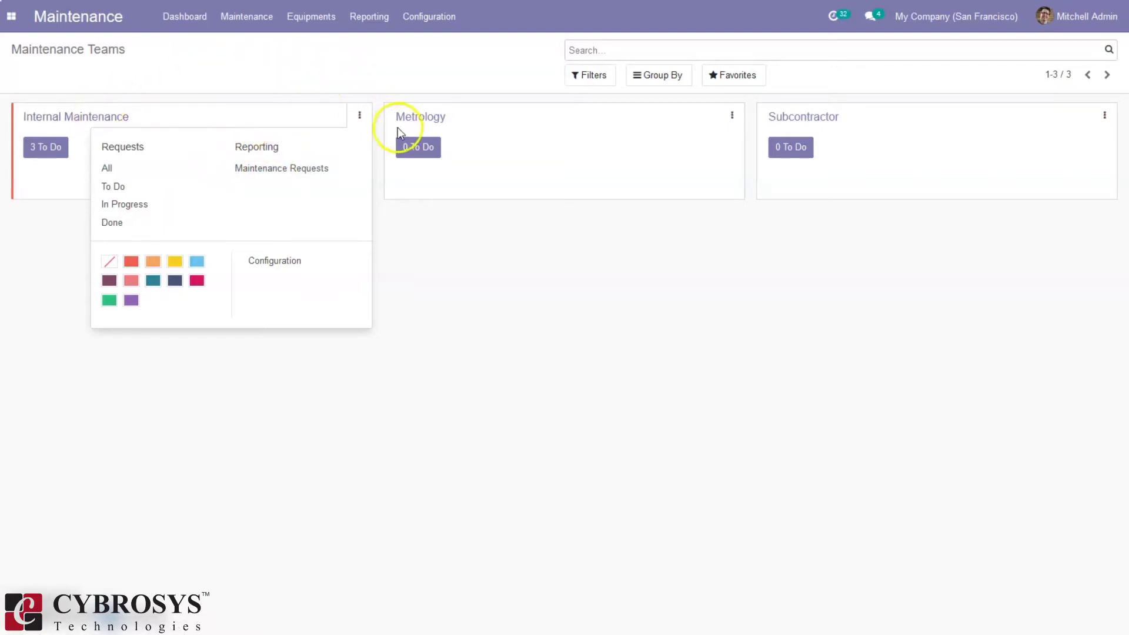
left_click(360, 116)
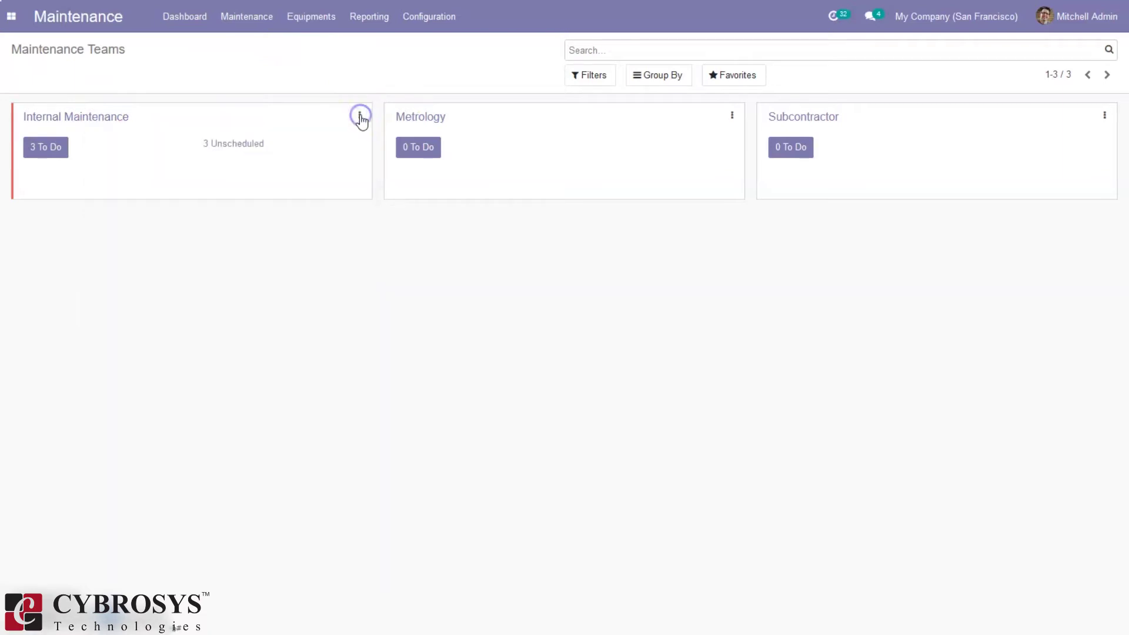
- Examine the editable details of the Computers equipment category and return to the category list
left_click(418, 22)
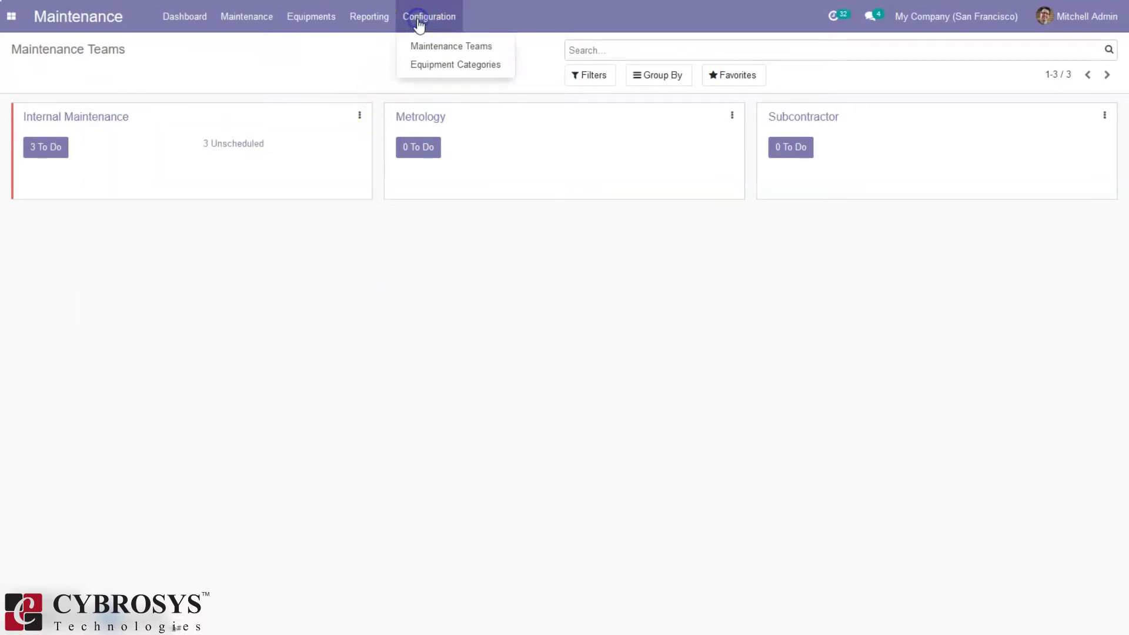
left_click(428, 66)
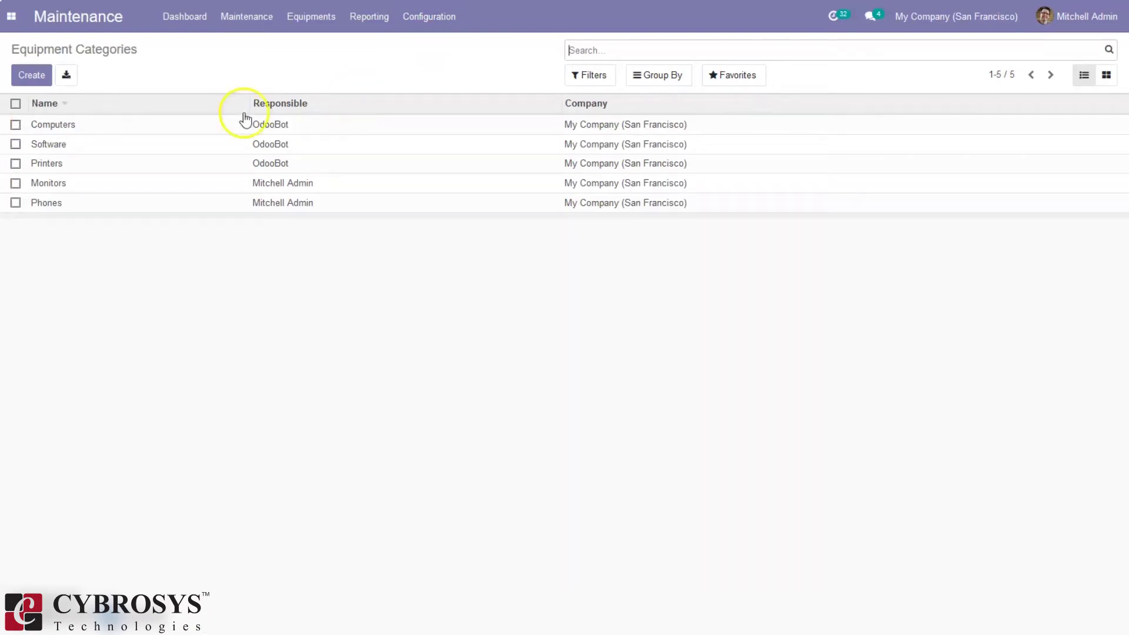
left_click(87, 132)
left_click(312, 262)
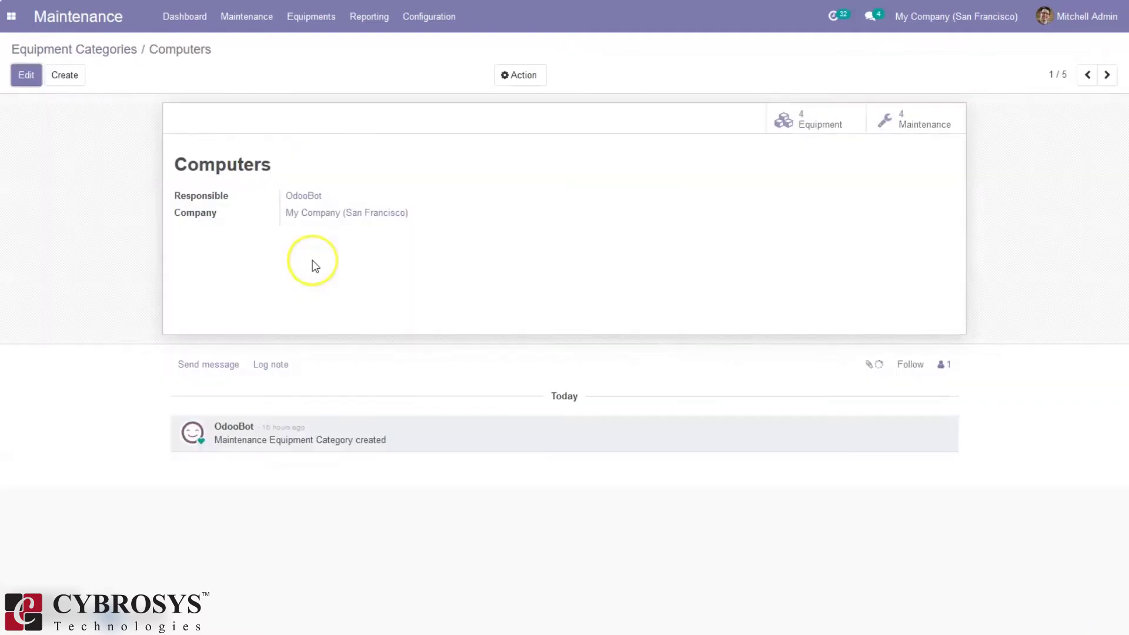
left_click(30, 73)
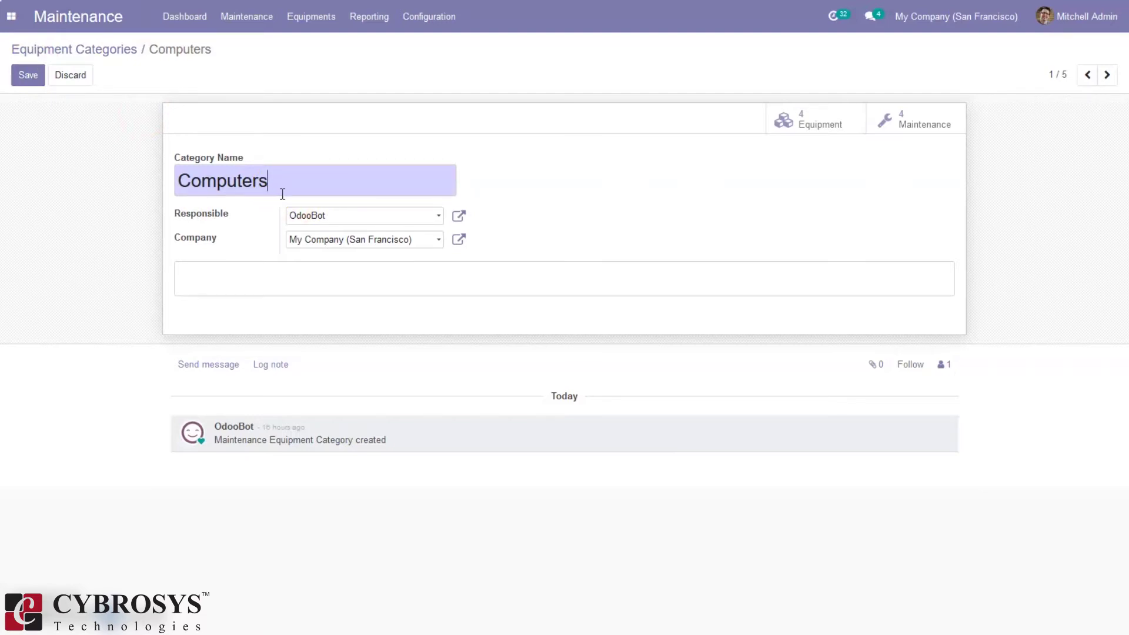
left_click(729, 155)
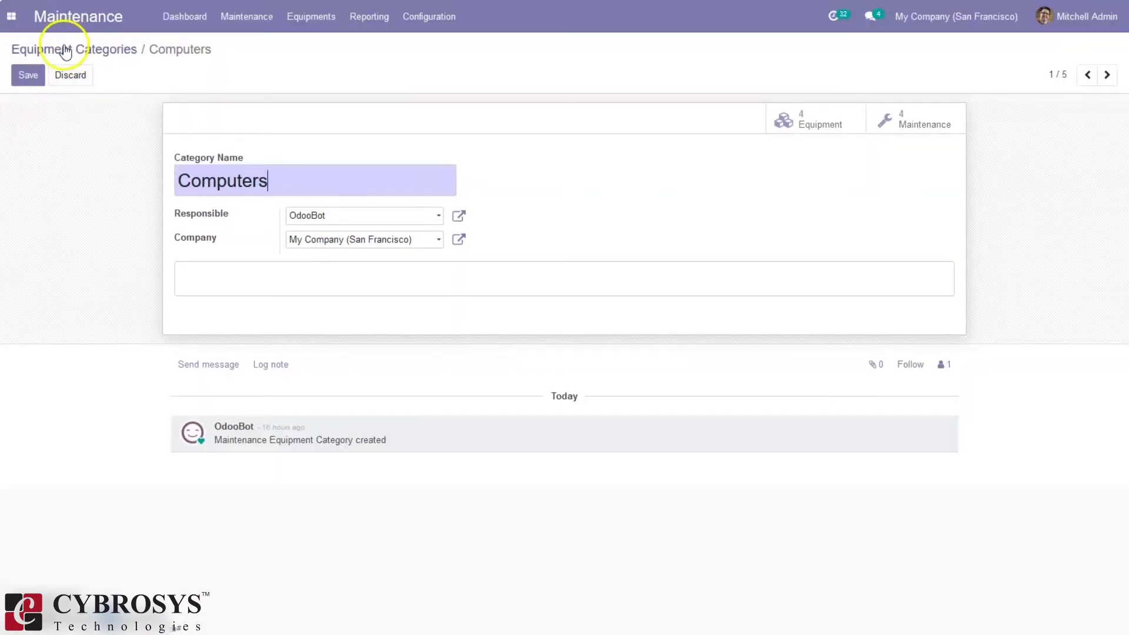
left_click(64, 48)
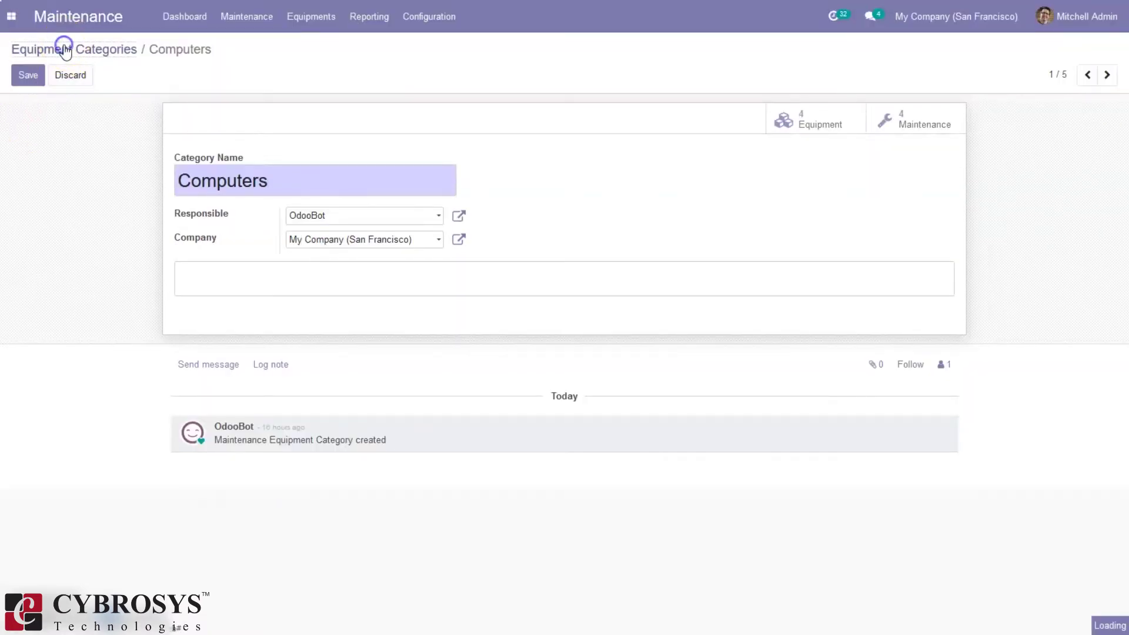
- View the equipment overview and check the activity scheduling option on the Samsung Monitor 15" (NP300E5X) card
left_click(297, 15)
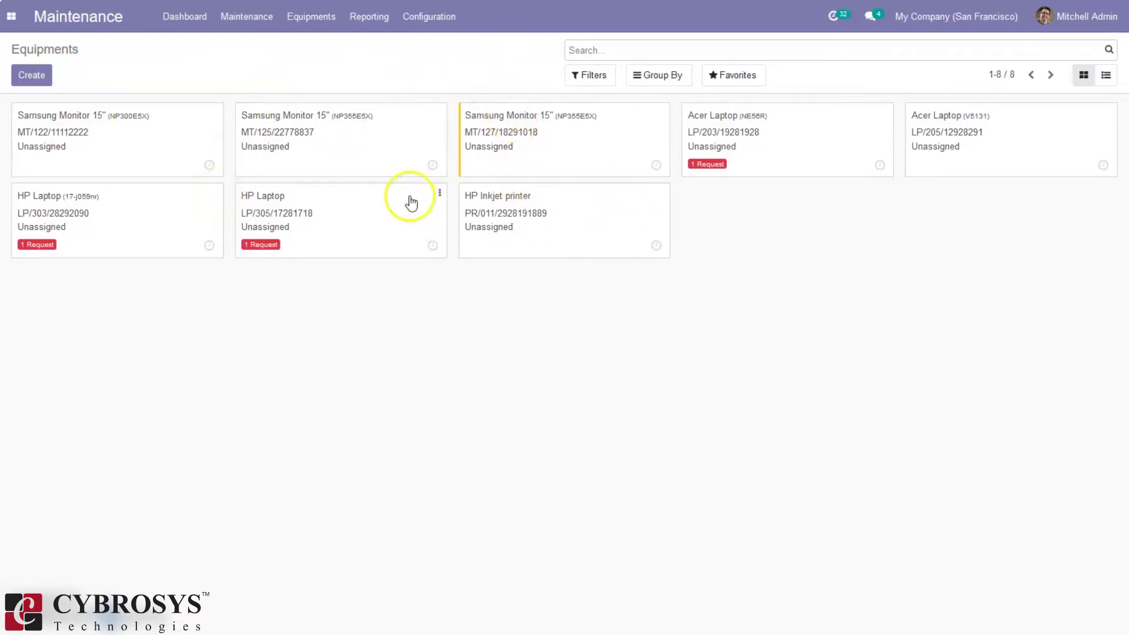
mouse_move(485, 203)
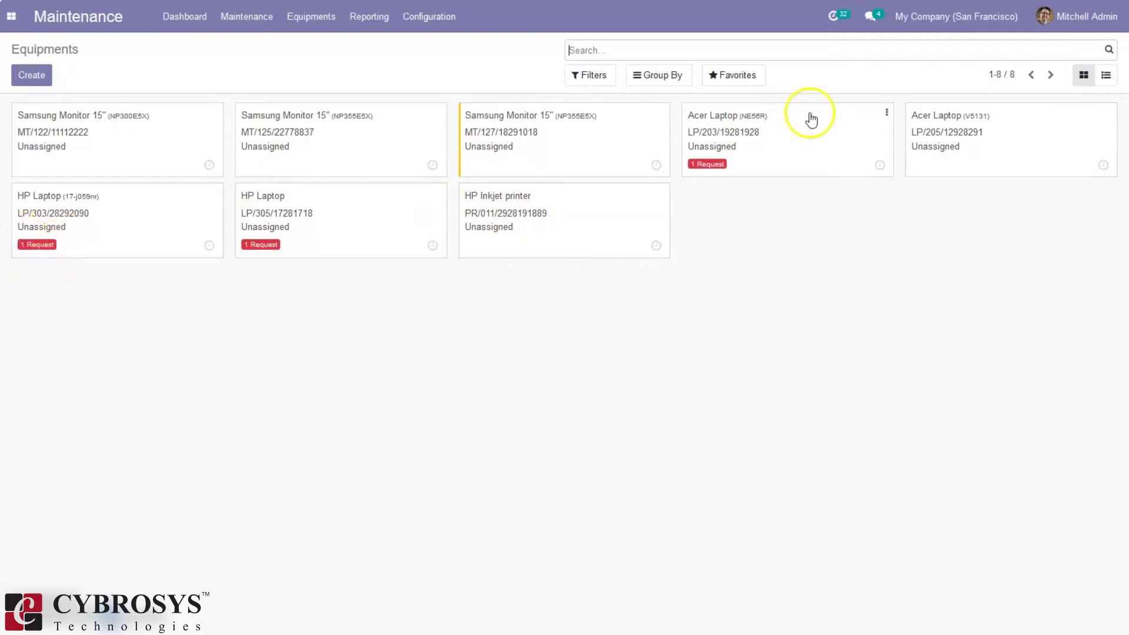
left_click(208, 166)
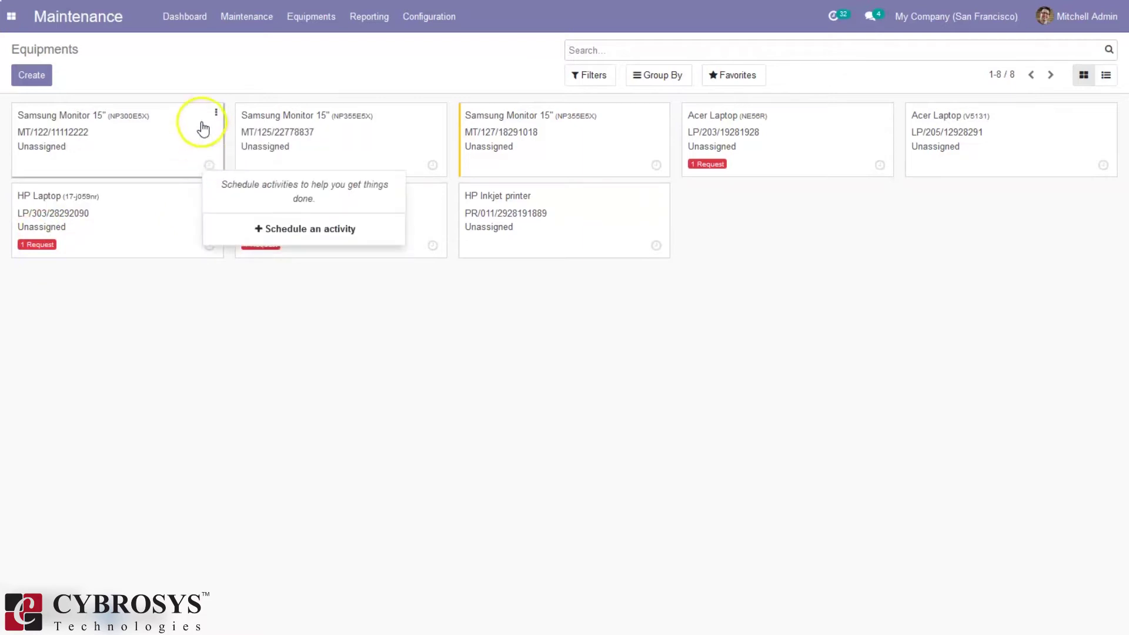
left_click(221, 71)
- Start a new equipment record named Dell Laptop with category Computers and maintenance team Internal Maintenance
left_click(31, 74)
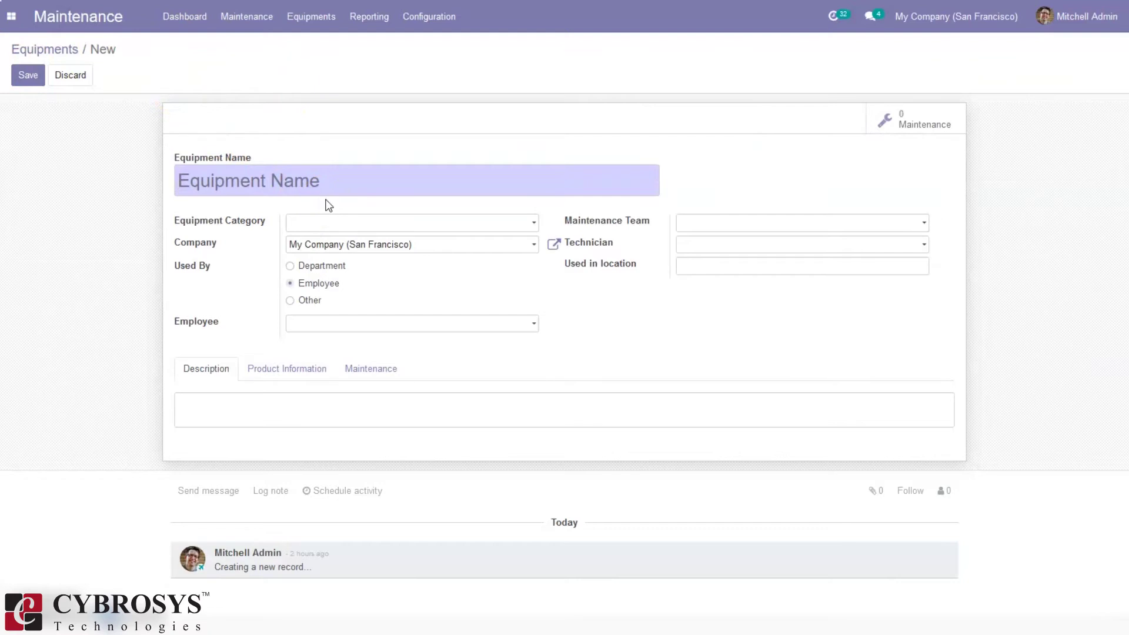
type("Dell")
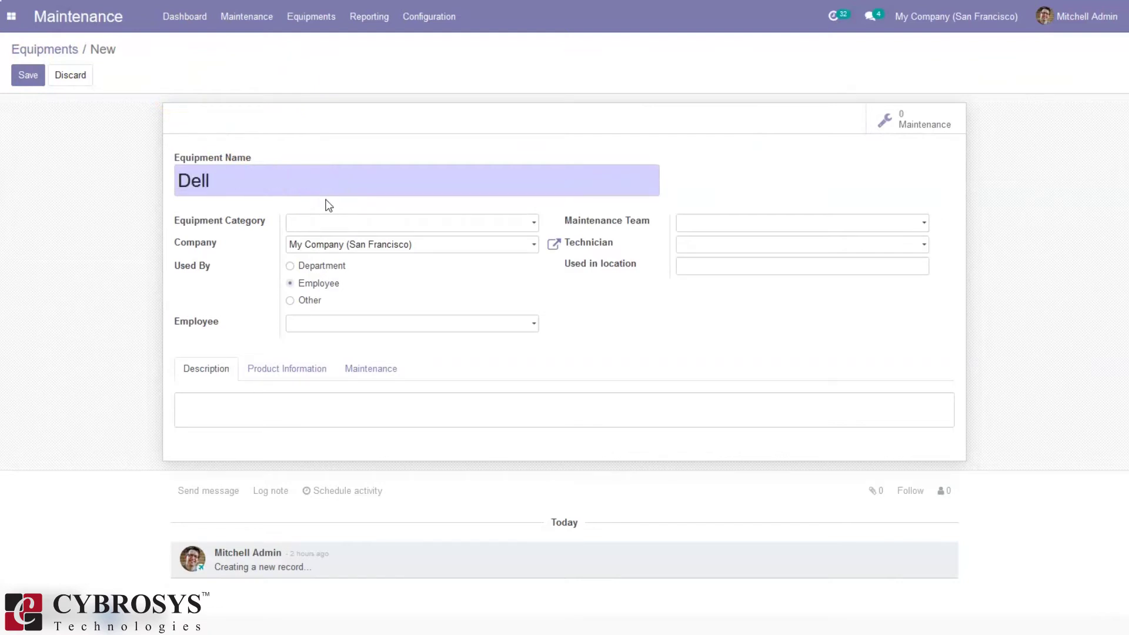
type(" Laptop")
left_click(347, 225)
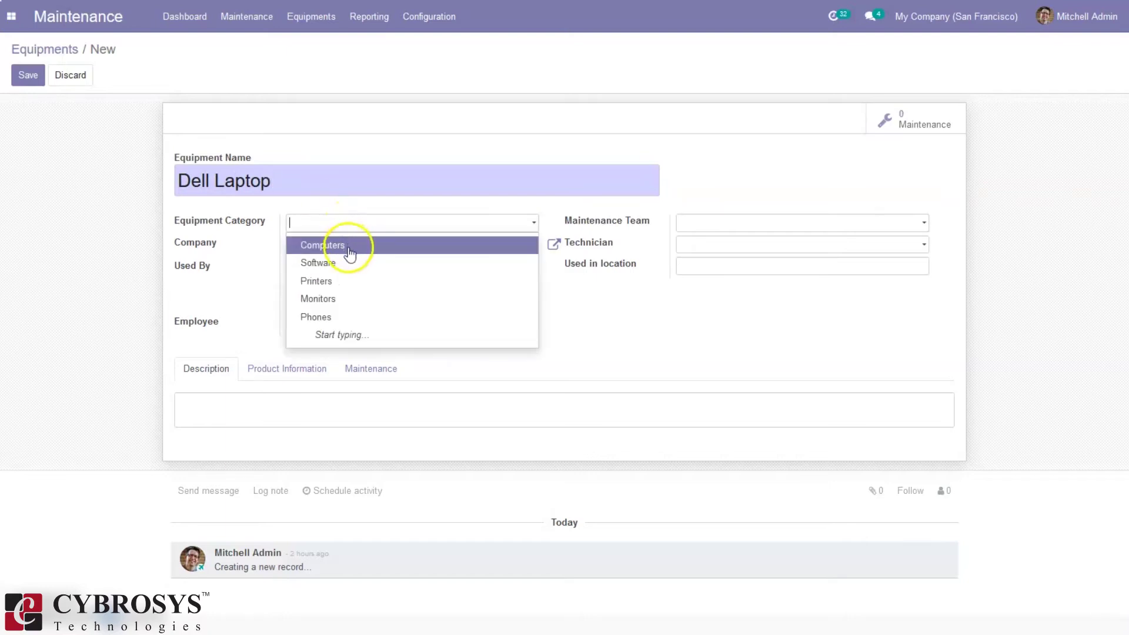
left_click(350, 245)
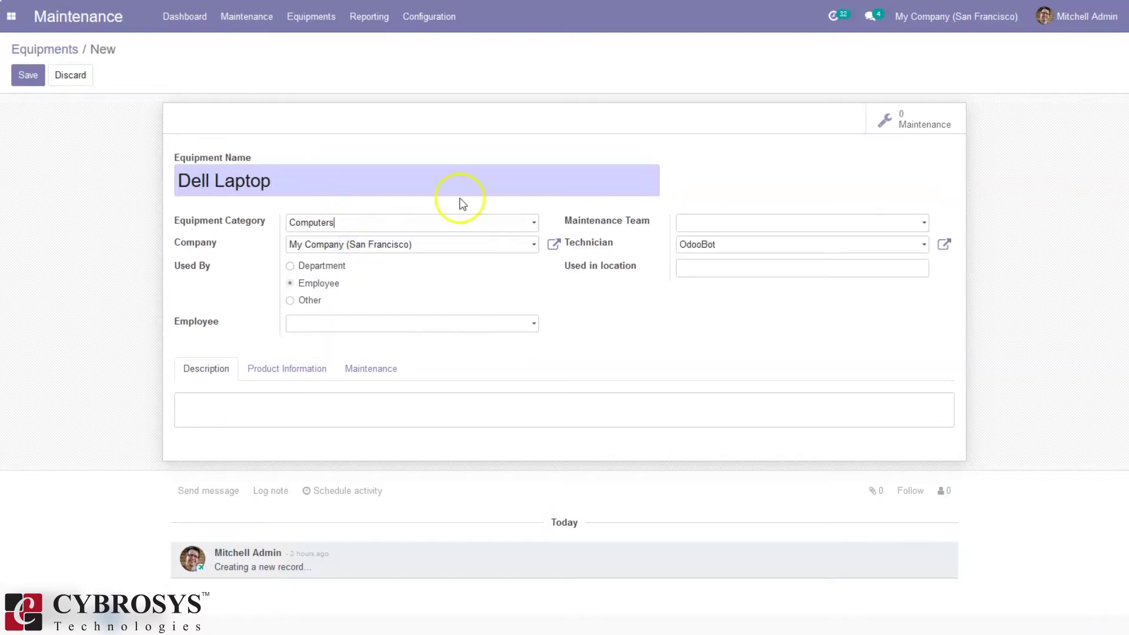
left_click(708, 224)
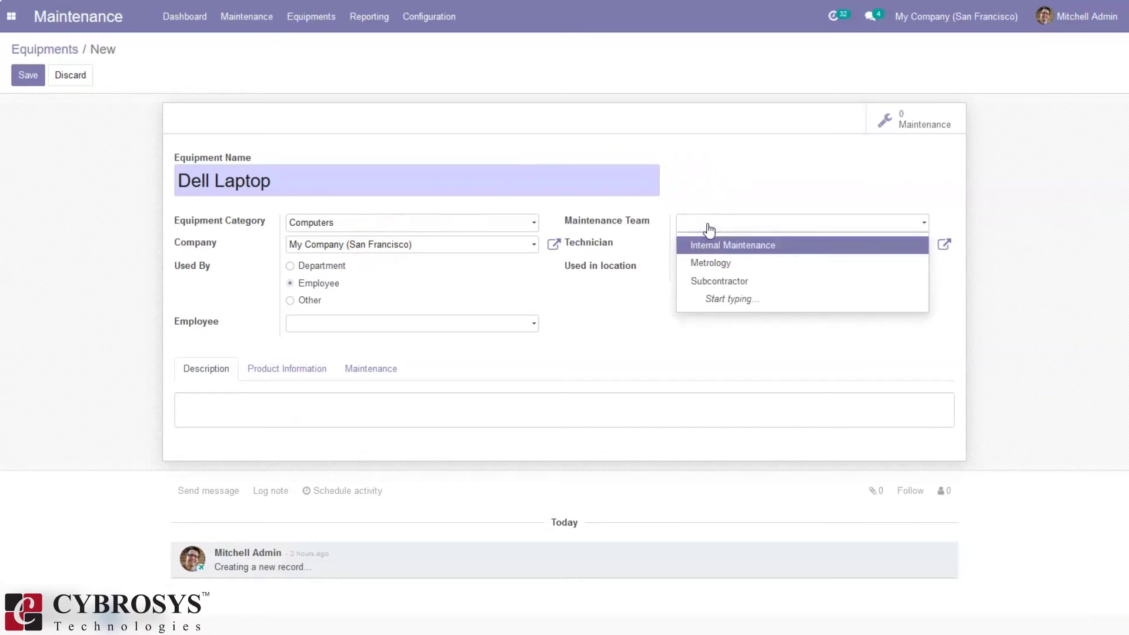
left_click(738, 245)
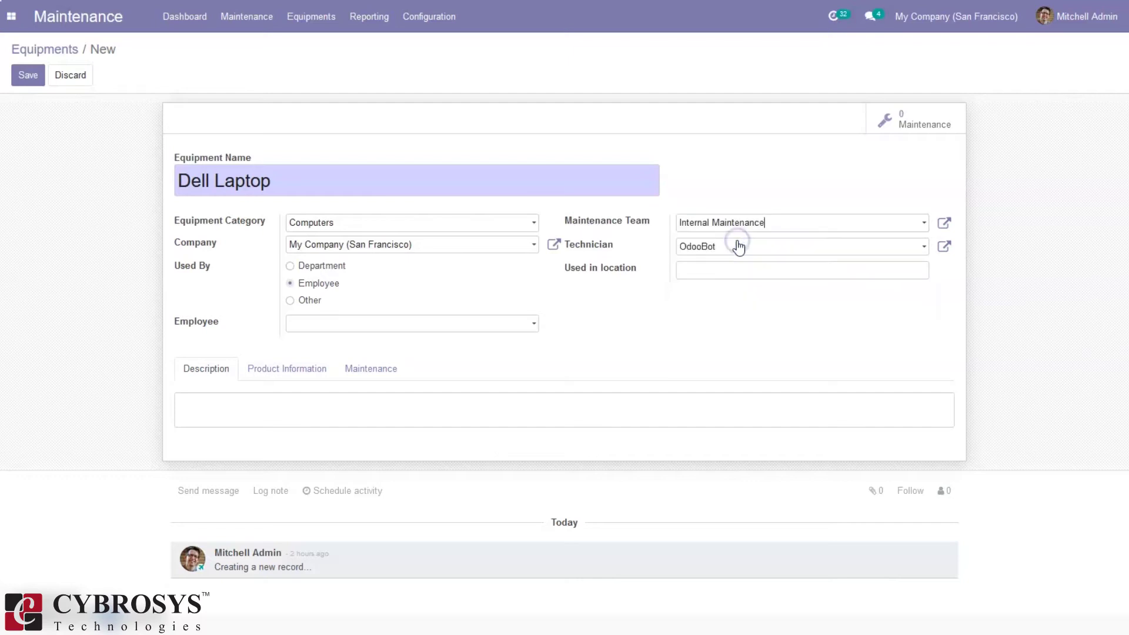
- Set the Dell Laptop as used by an employee and assign it to the second employee listed
left_click(703, 268)
left_click(290, 267)
left_click(289, 266)
left_click(311, 286)
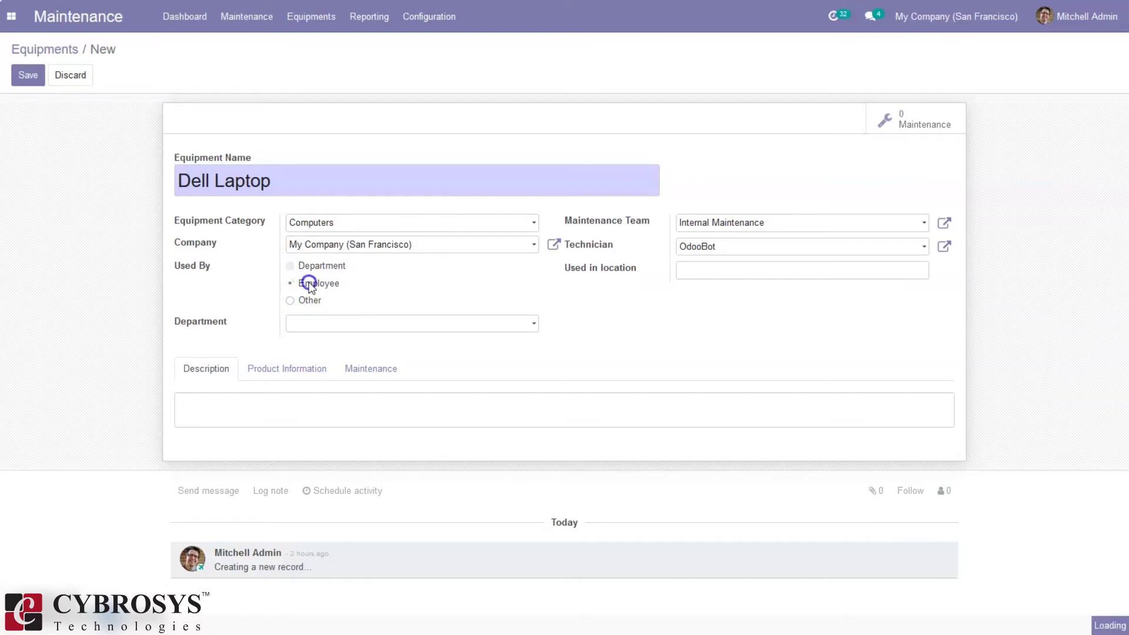
left_click(316, 324)
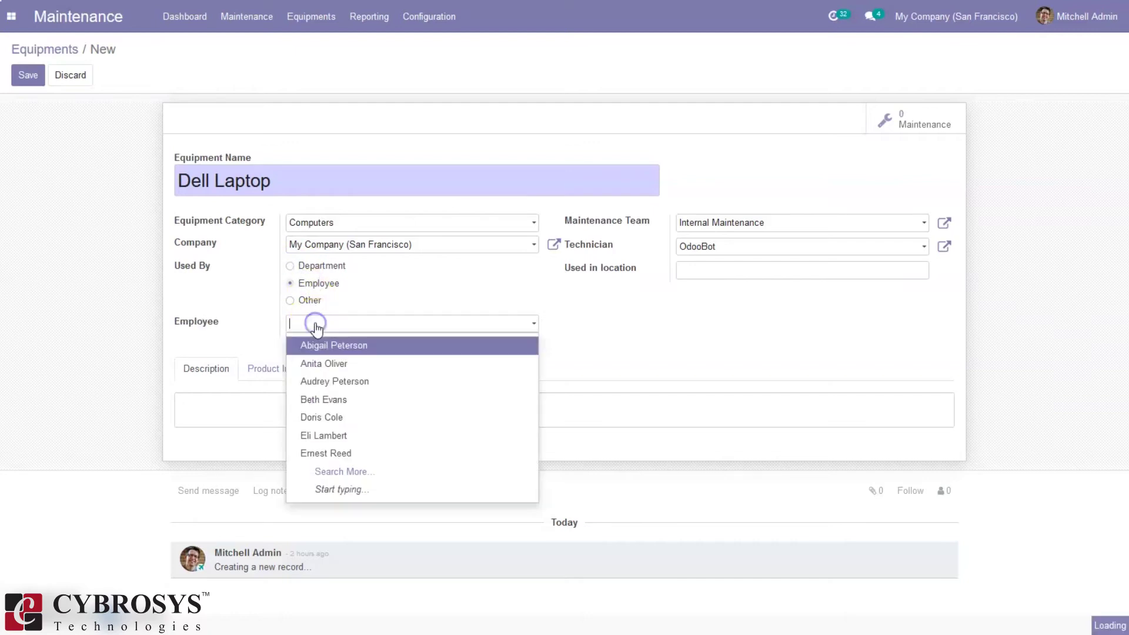
left_click(323, 364)
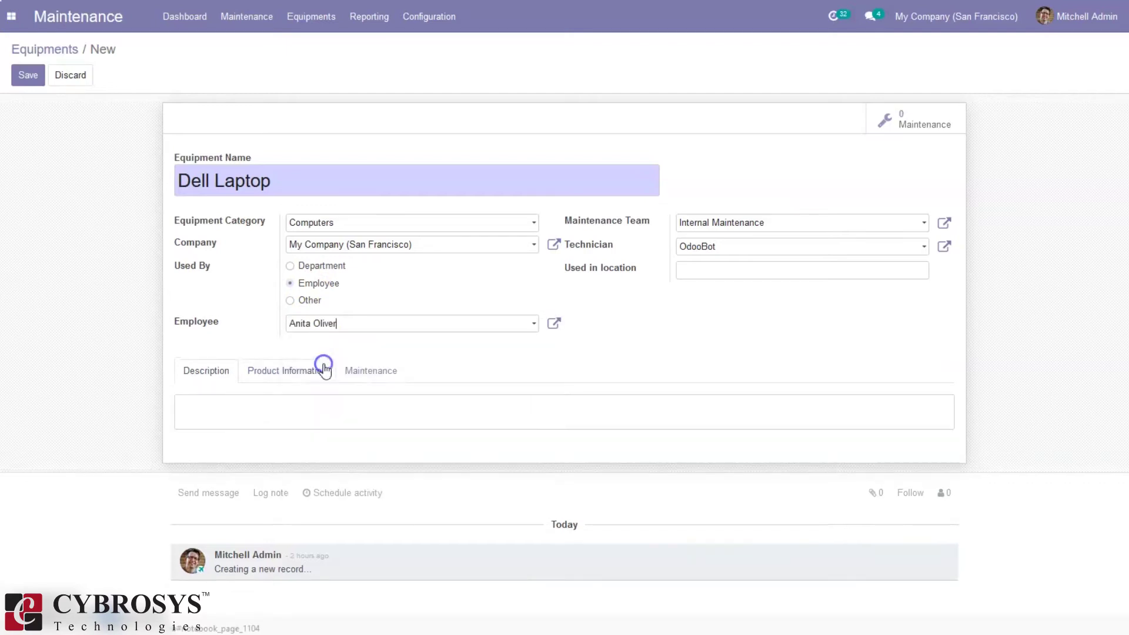
left_click(196, 323)
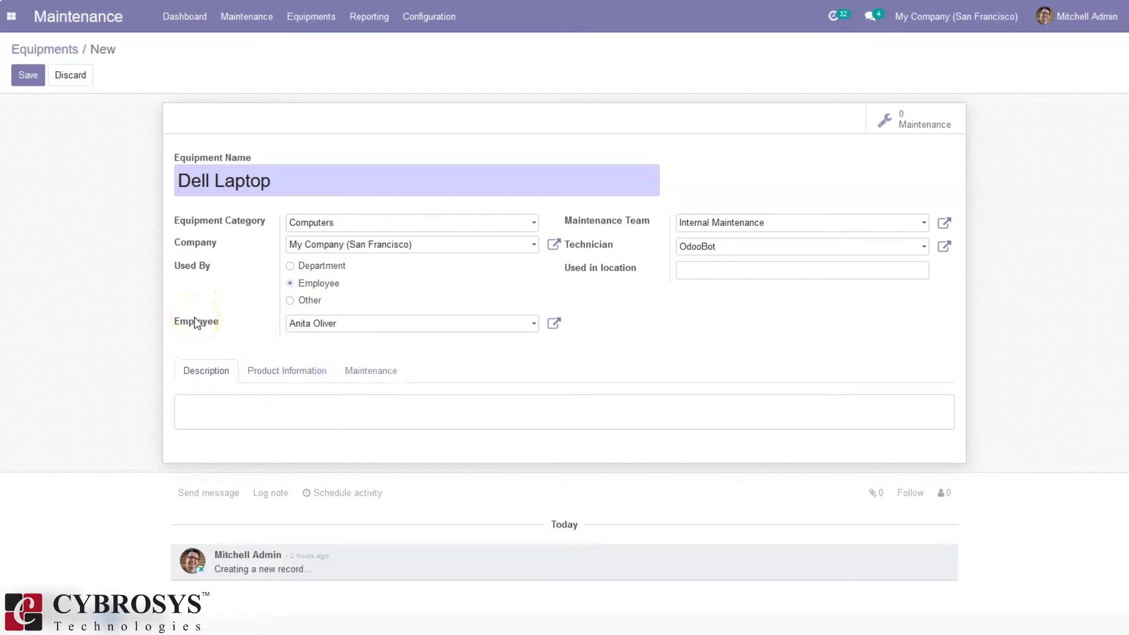
- Enter the serial number ser1213 in the Dell Laptop's product information
left_click(243, 428)
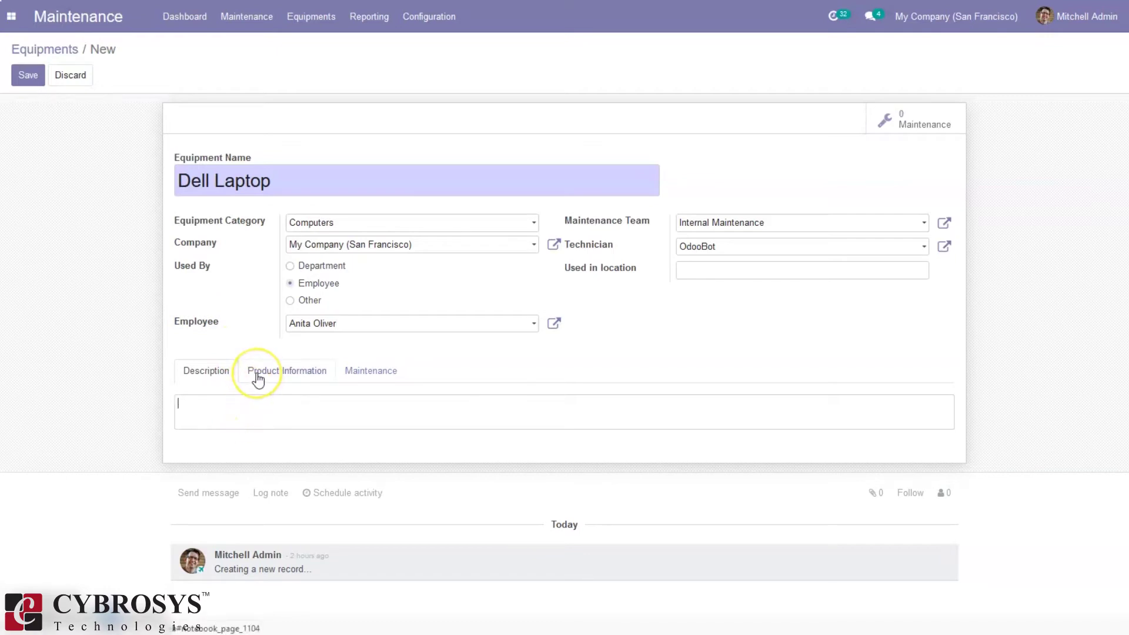
left_click(259, 375)
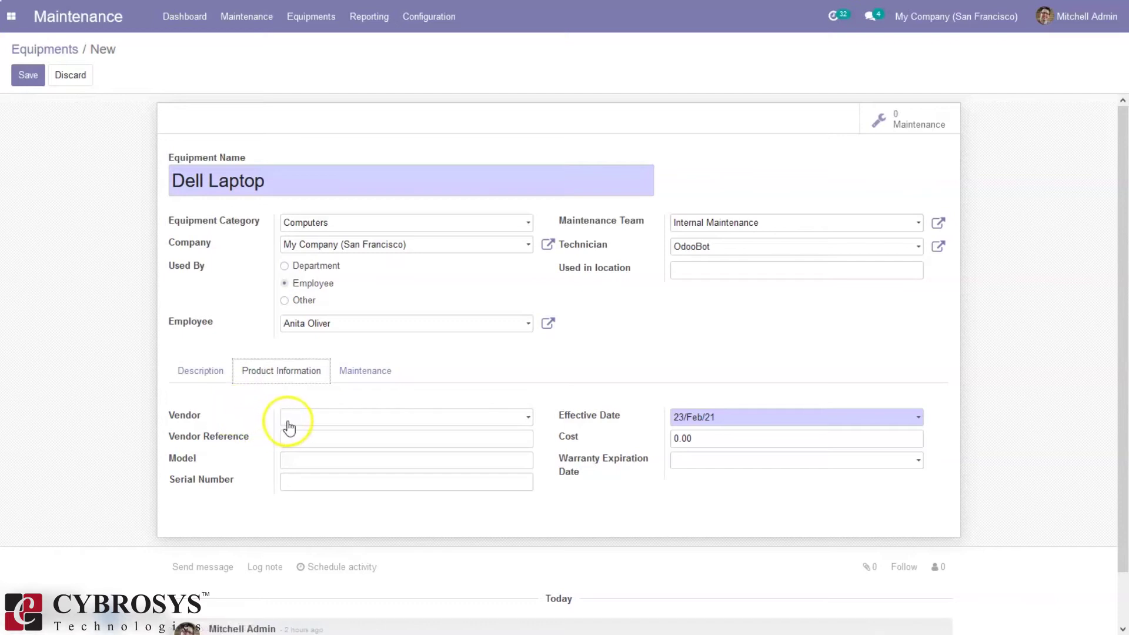
left_click(294, 461)
left_click(295, 478)
type("sweer1213")
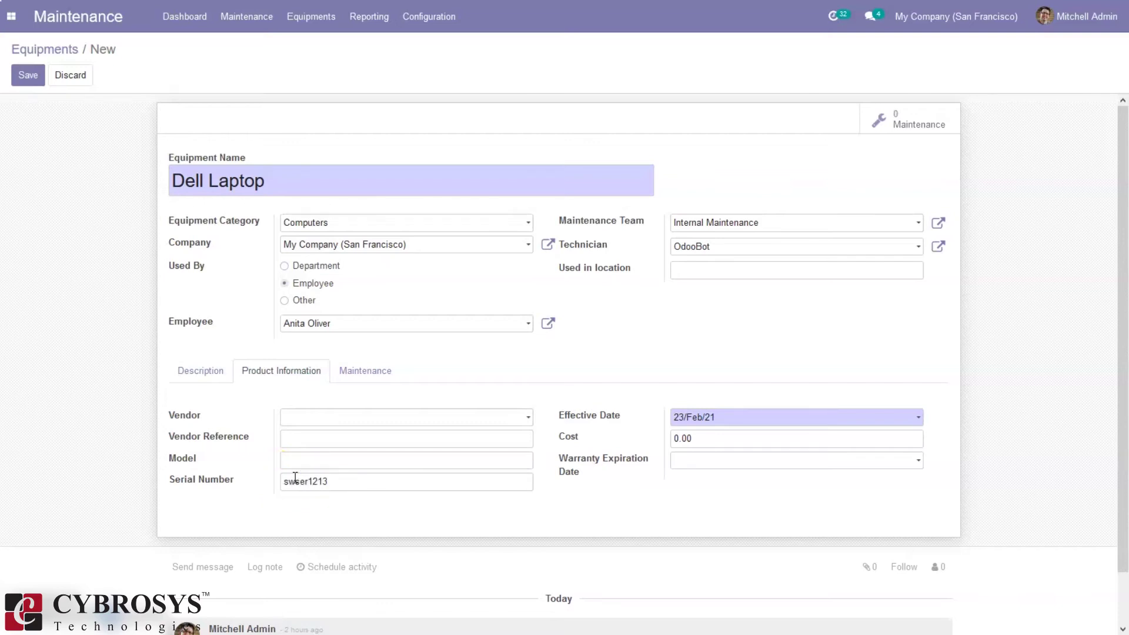
left_click(295, 478)
key("BackSpace")
key("BackSpace")
- Set the Dell Laptop's cost to 30000 in its product information
left_click(685, 436)
key("BackSpace")
key("BackSpace")
key("BackSpace")
type("5000")
key("BackSpace")
key("BackSpace")
key("BackSpace")
key("Delete")
key("Delete")
type("20000")
key("BackSpace")
key("BackSpace")
key("BackSpace")
key("BackSpace")
type("8")
key("BackSpace")
key("BackSpace")
type("30000")
- Set the Dell Laptop's warranty expiration date to 30/Mar/22 and save the equipment record
left_click(689, 469)
double_click(819, 297)
double_click(819, 296)
triple_click(819, 297)
double_click(818, 296)
left_click(818, 297)
left_click(819, 297)
left_click(818, 297)
left_click(818, 297)
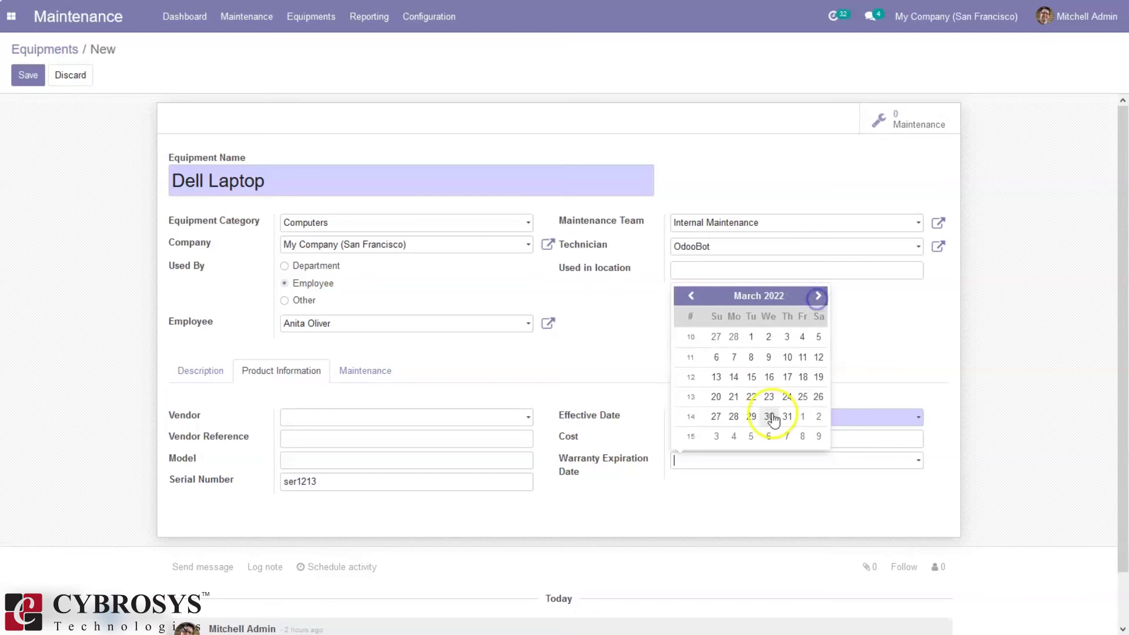
left_click(770, 418)
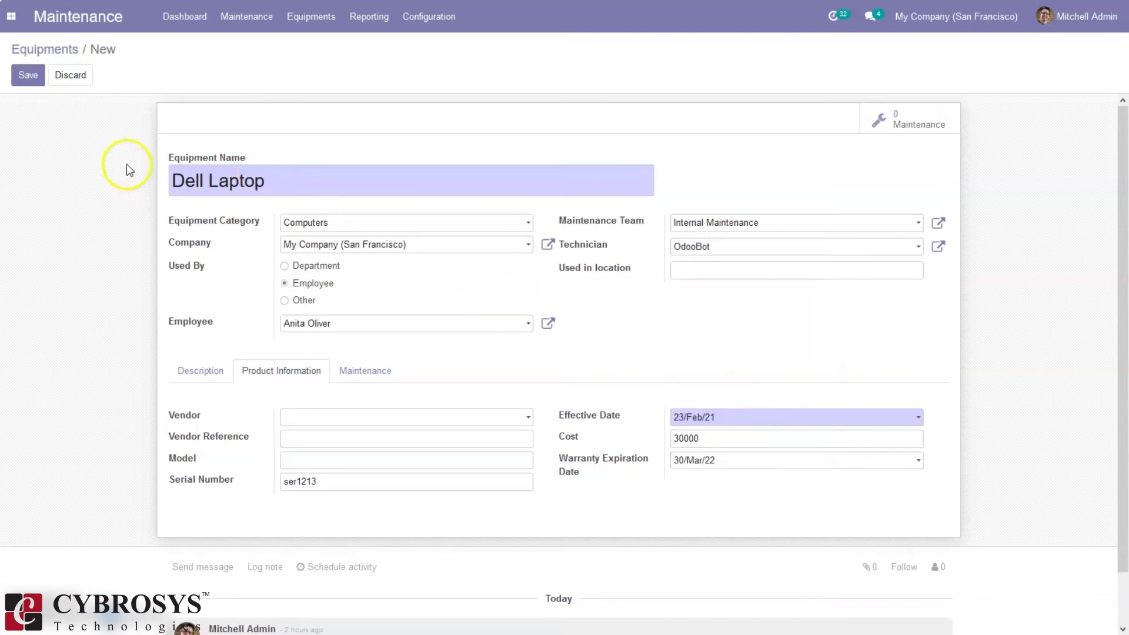
left_click(26, 75)
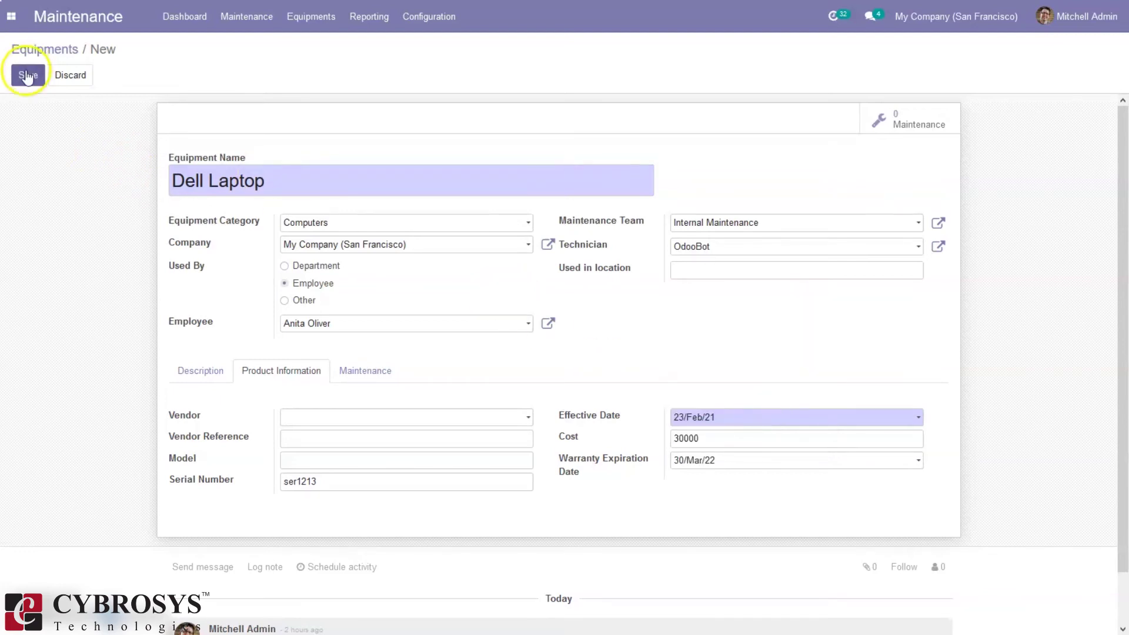
- Create a maintenance request titled "Display maintenance" from the Dell Laptop's equipment record
left_click(55, 51)
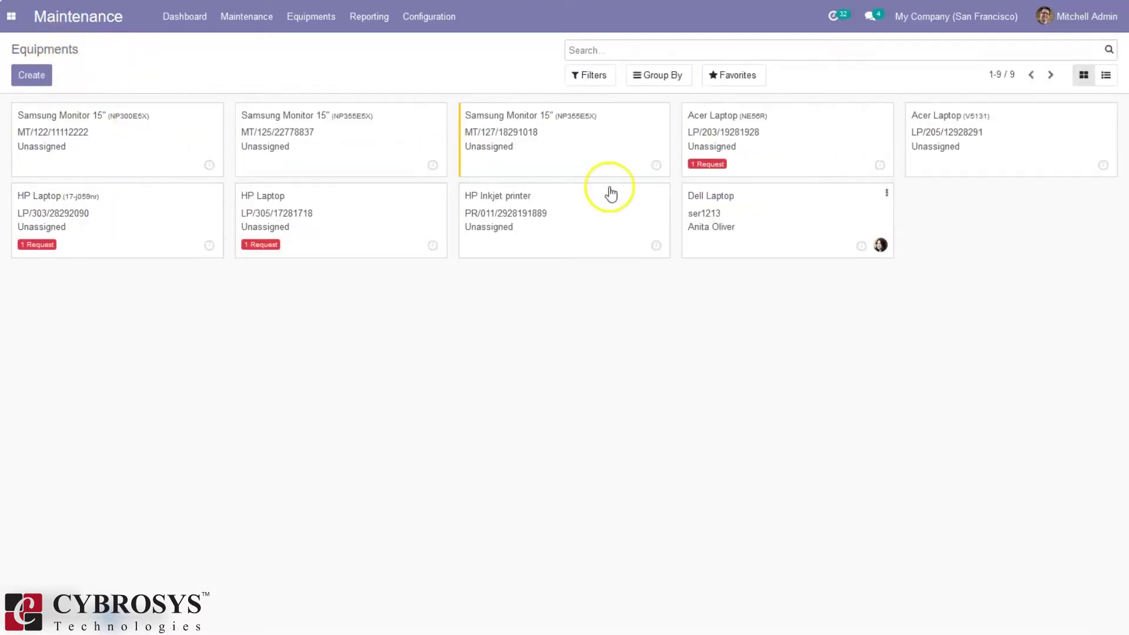
left_click(789, 212)
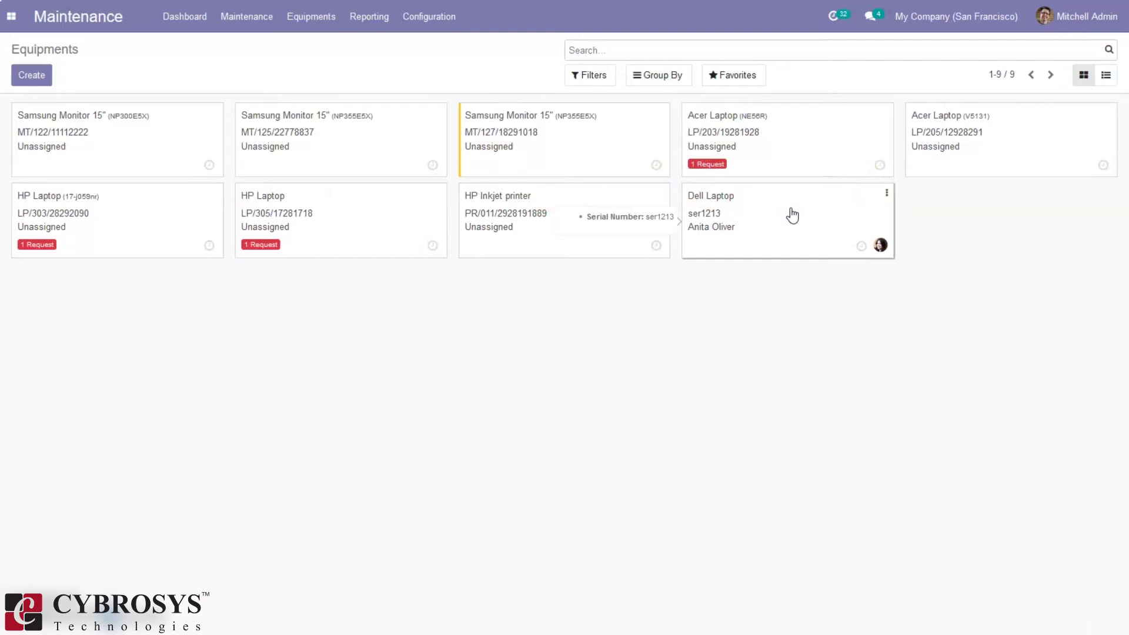
left_click(927, 129)
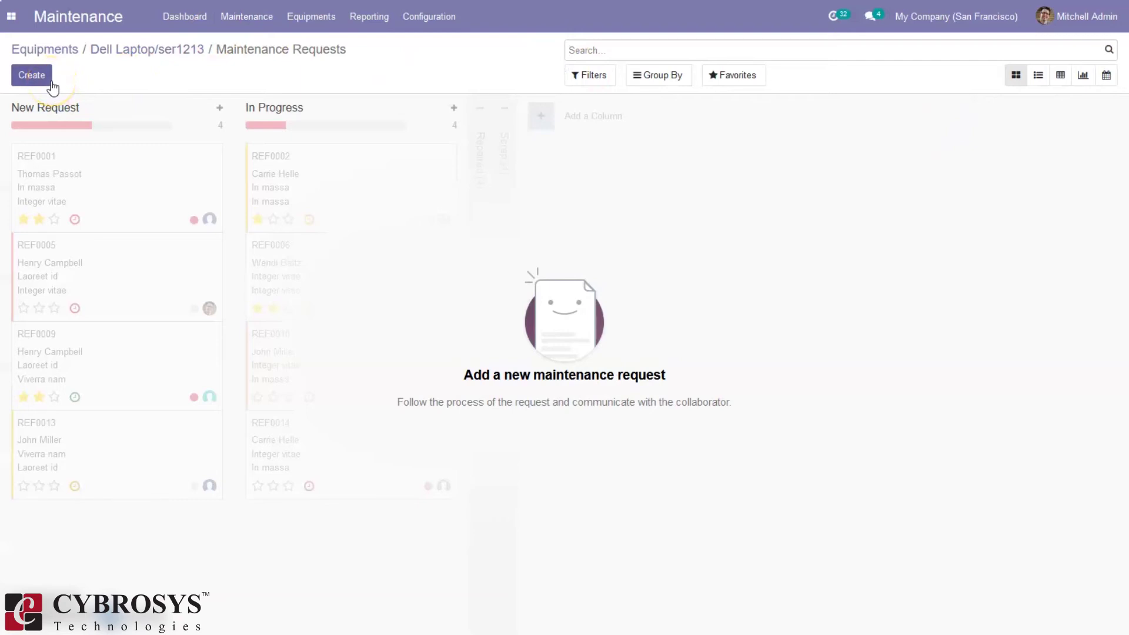
left_click(30, 76)
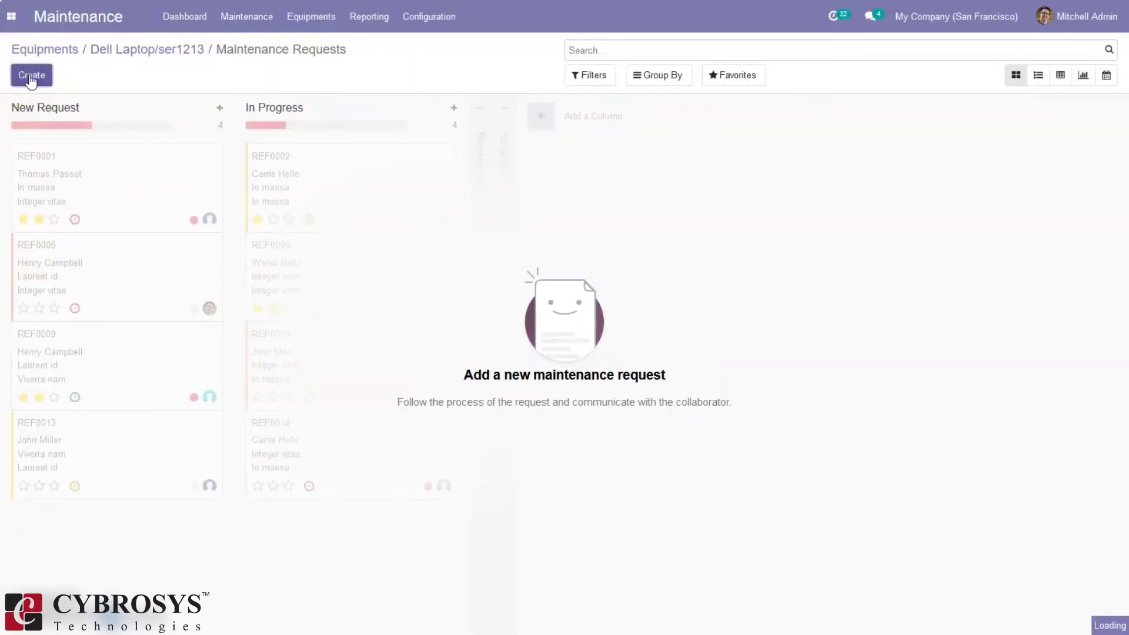
left_click(245, 173)
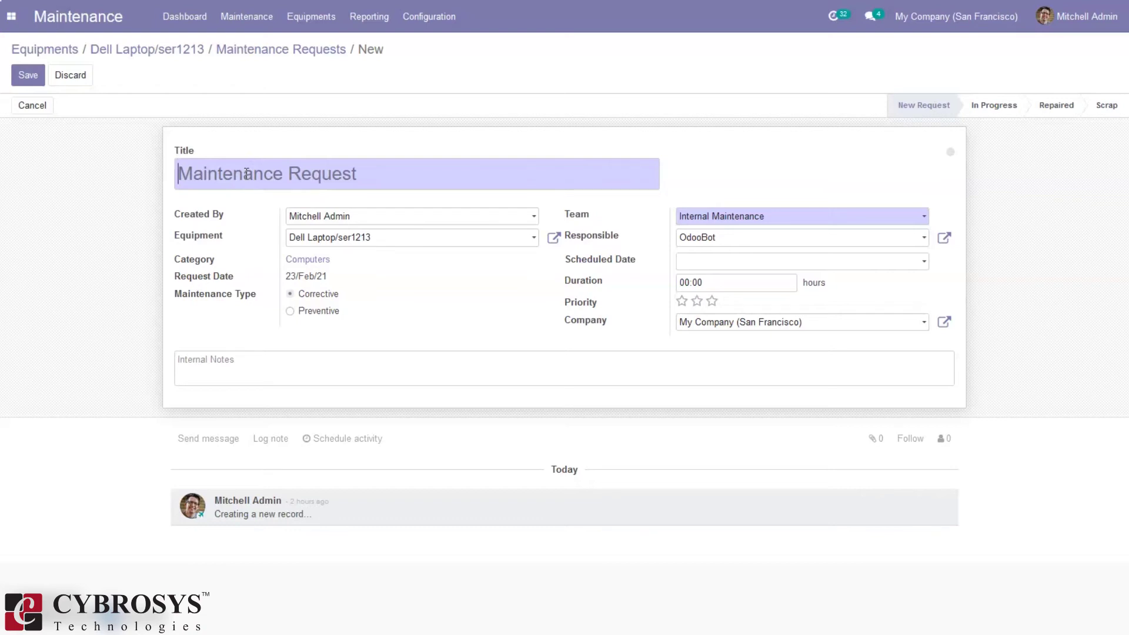
type("Display ")
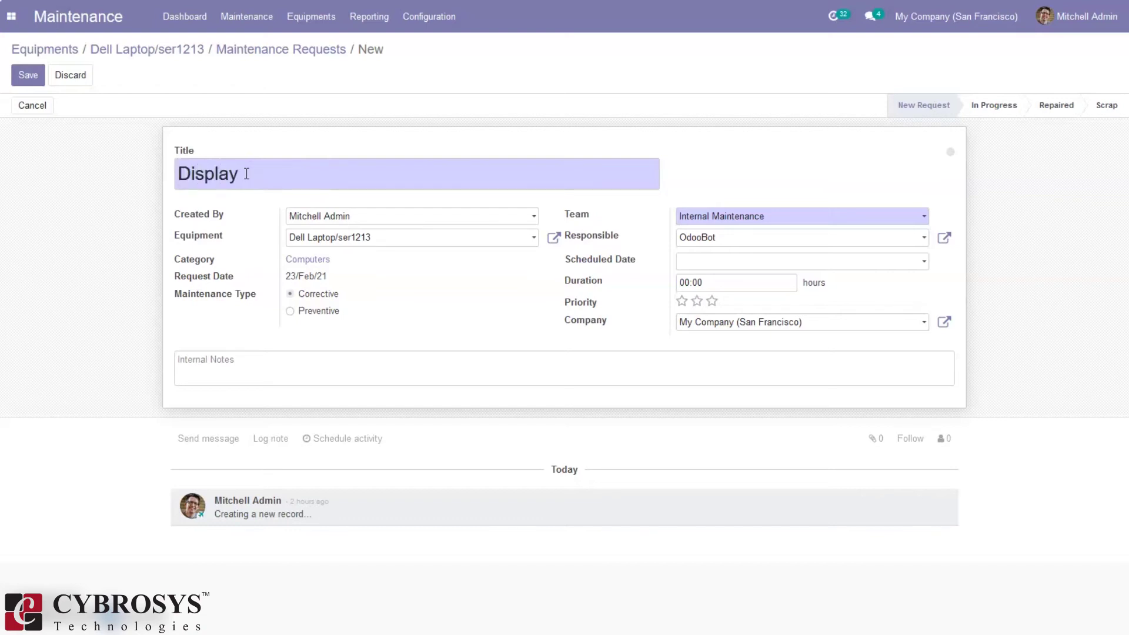
type("maintene")
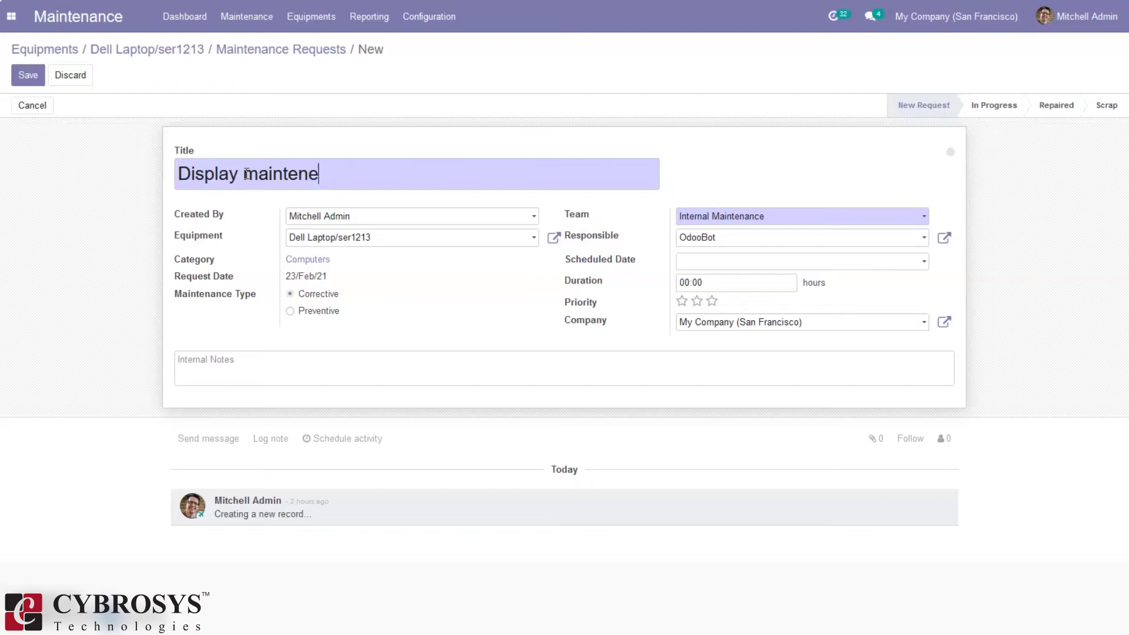
key("BackSpace")
key("BackSpace")
type("nance")
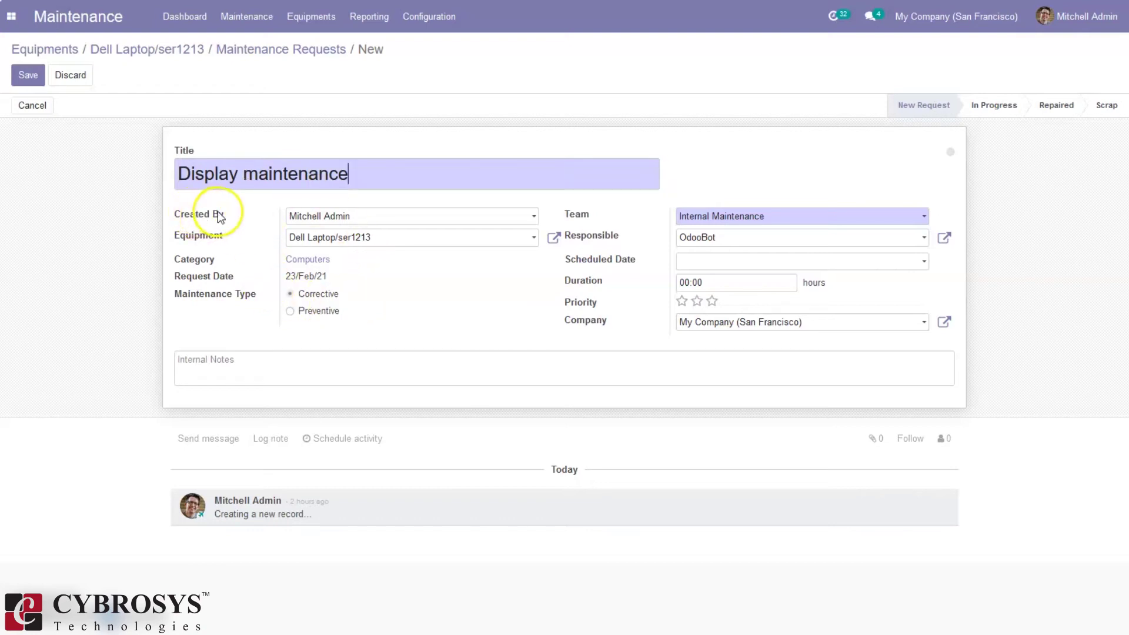
left_click(297, 219)
left_click(259, 206)
left_click(262, 412)
left_click(351, 360)
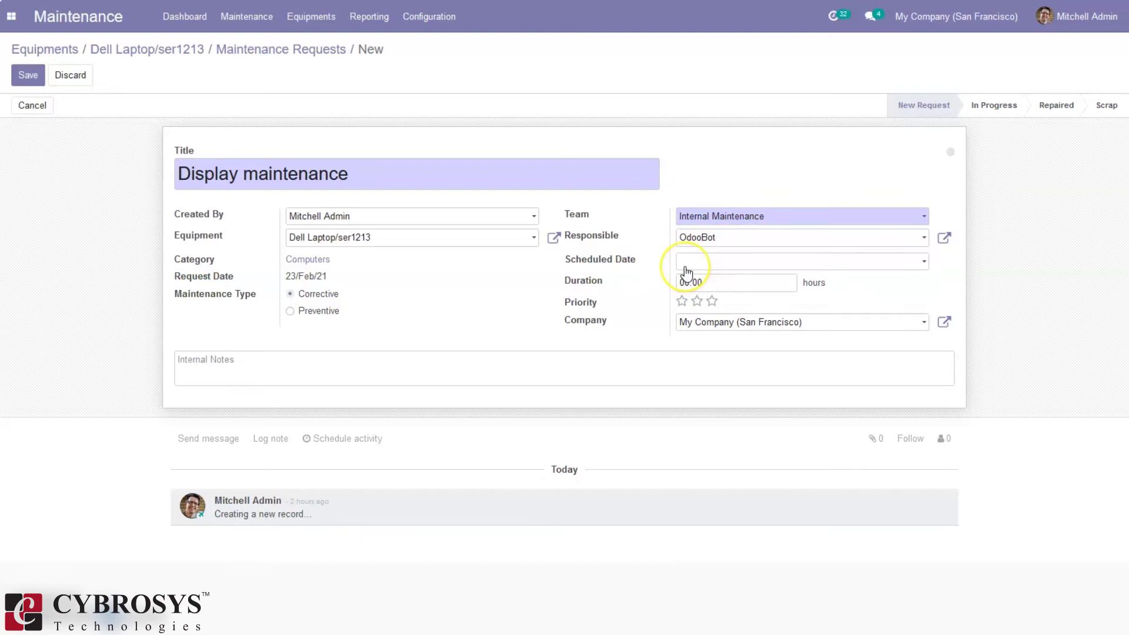
- Schedule the Display maintenance request for 24/Feb/21 with a duration of 00:30 hours and two-star priority, and save it
left_click(728, 261)
left_click(774, 386)
left_click(639, 295)
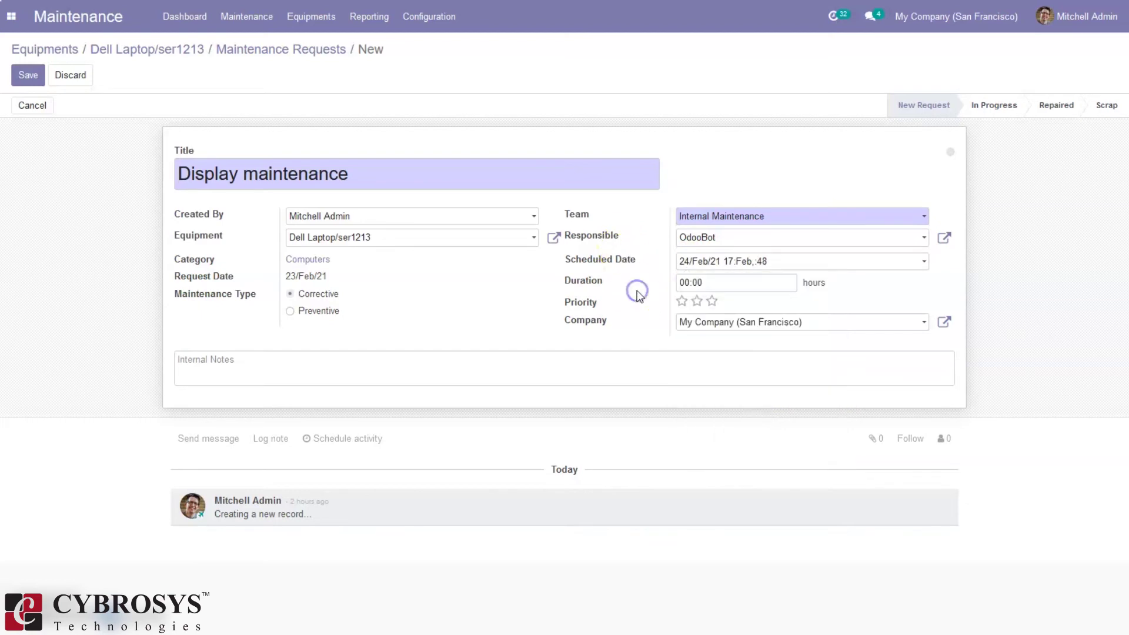
left_click(685, 282)
left_click(696, 301)
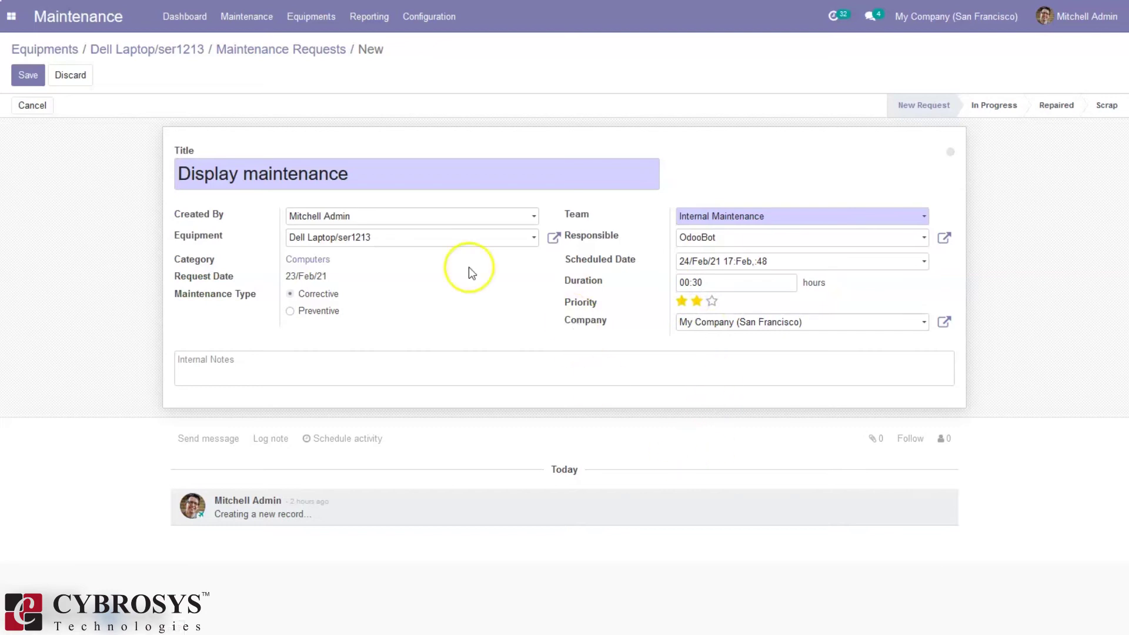
left_click(30, 77)
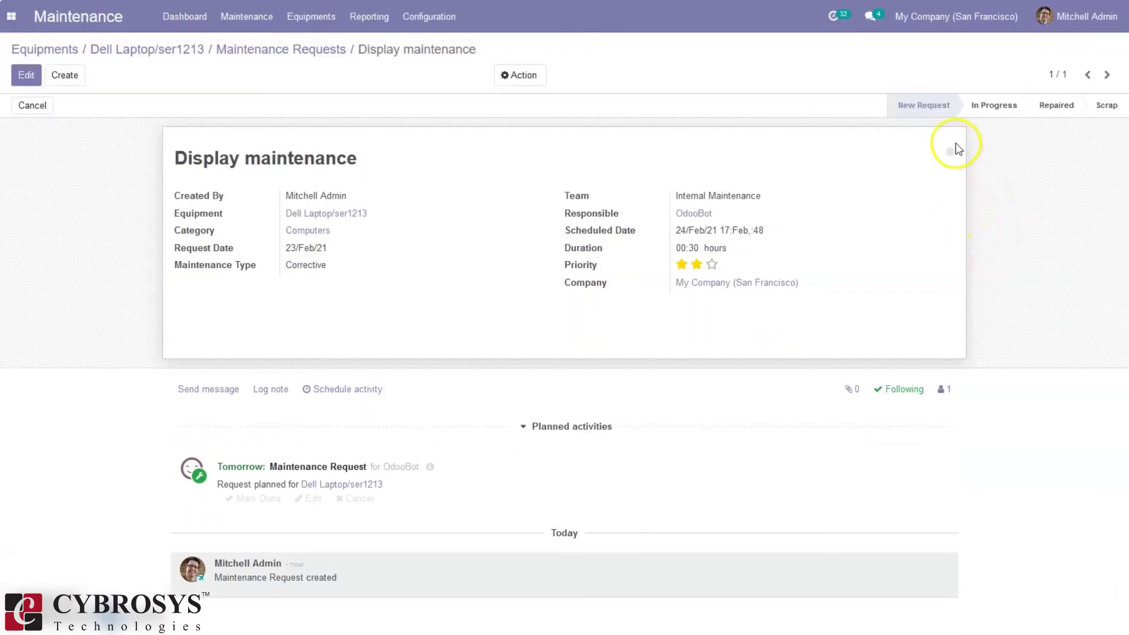
- Check the saved request's status options and return through the Dell Laptop record to the equipment overview
left_click(951, 149)
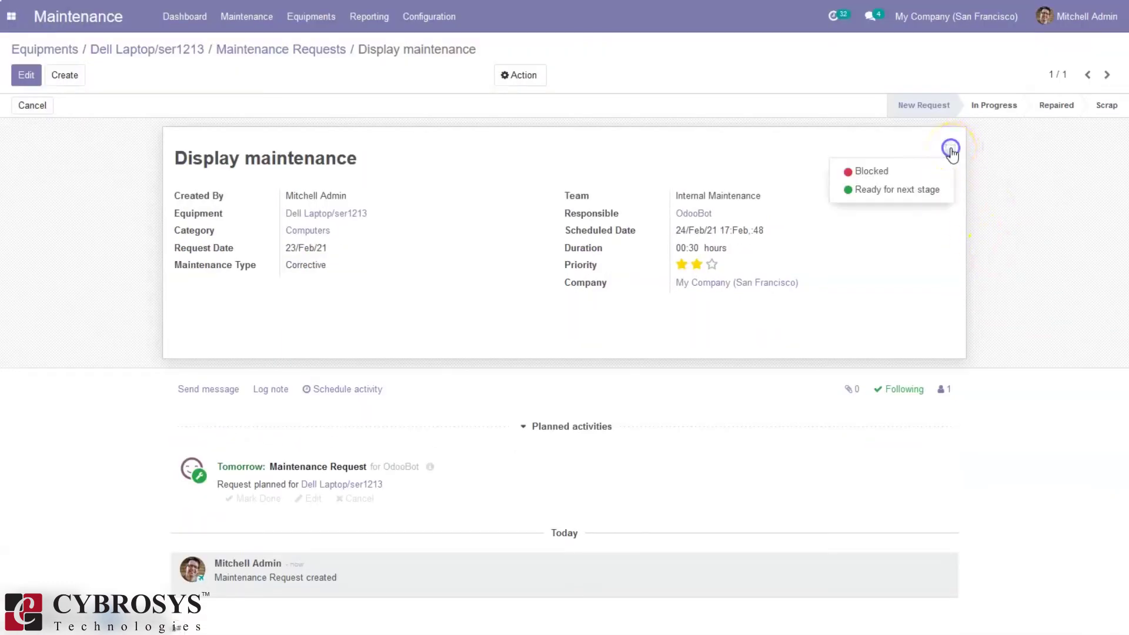
left_click(1005, 146)
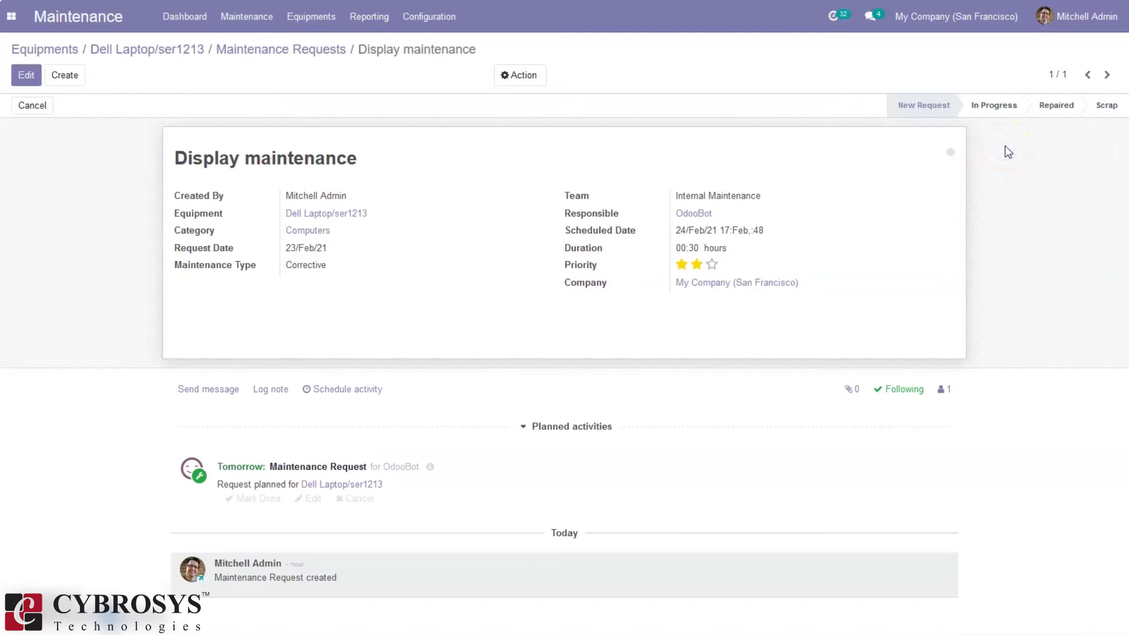
left_click(257, 51)
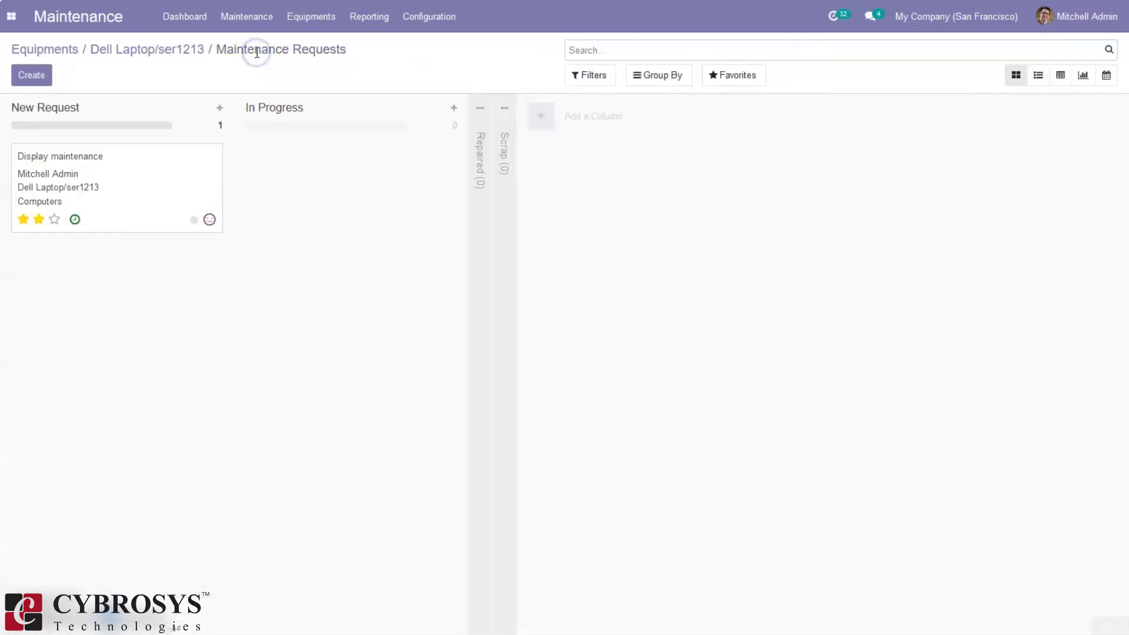
left_click(170, 50)
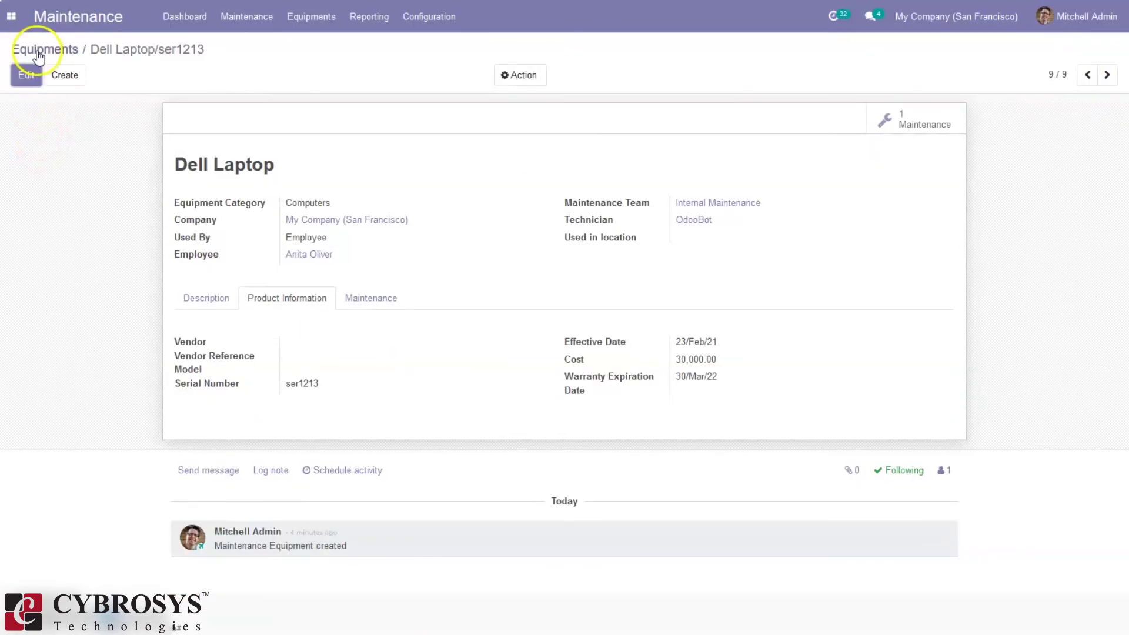
left_click(36, 50)
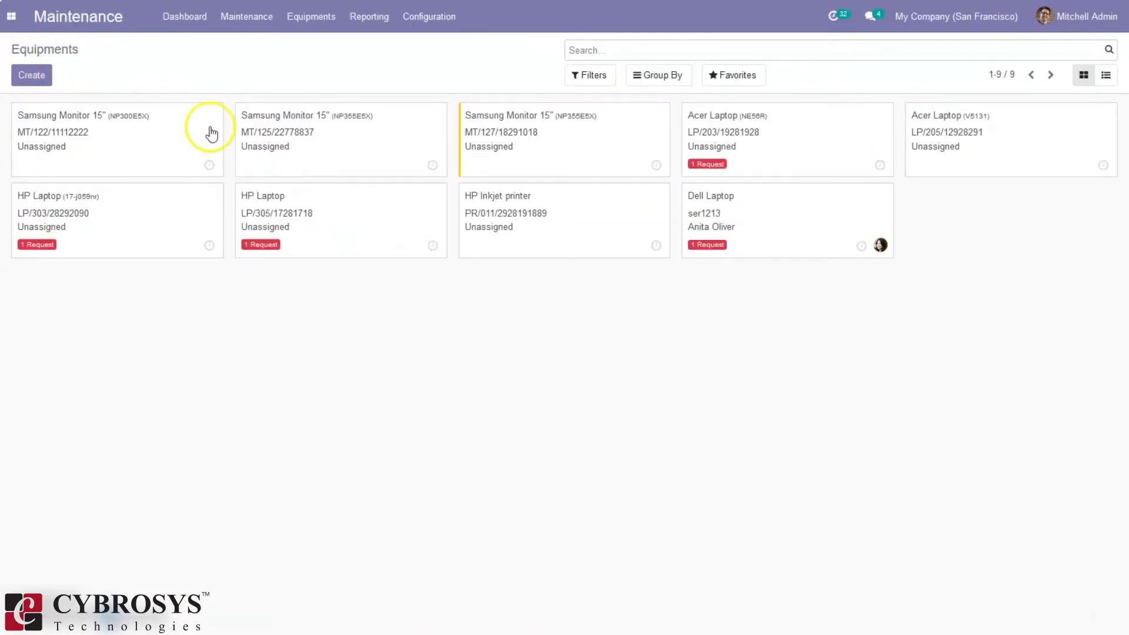
- Move the Dell Laptop's Display maintenance request to the In Progress stage and on to the Repaired stage
left_click(698, 241)
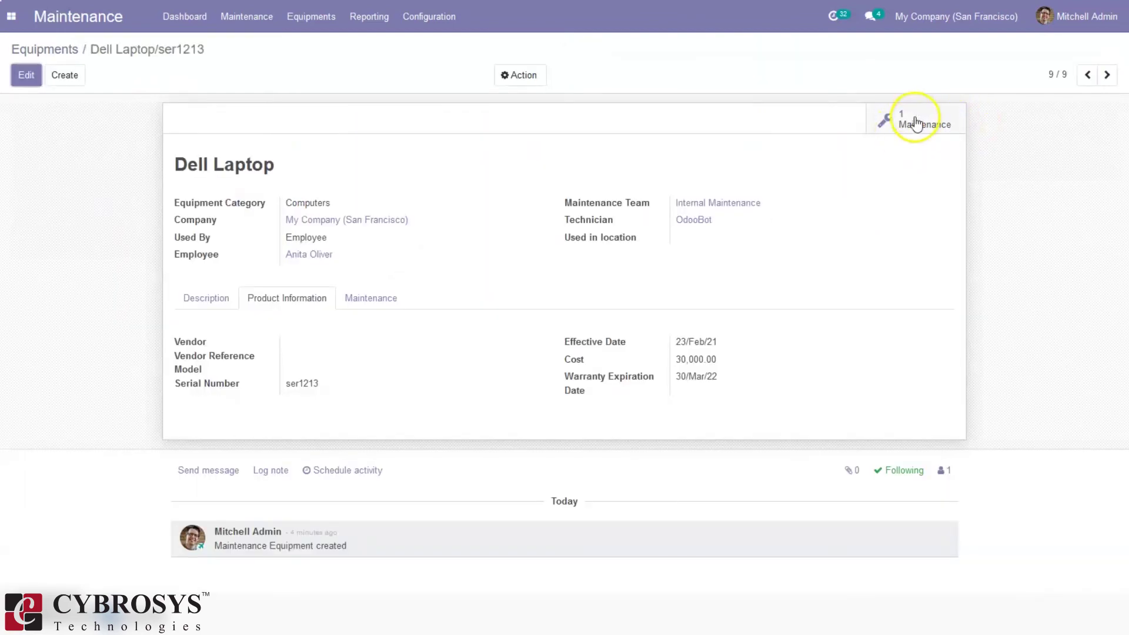
left_click(916, 117)
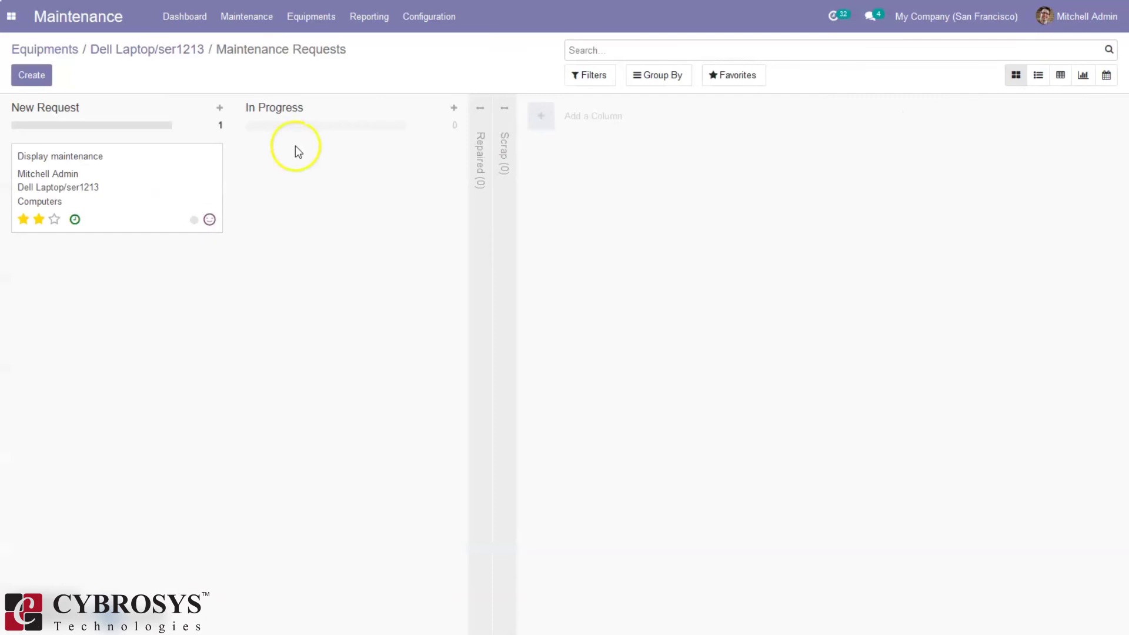
left_click_drag(145, 161, 344, 154)
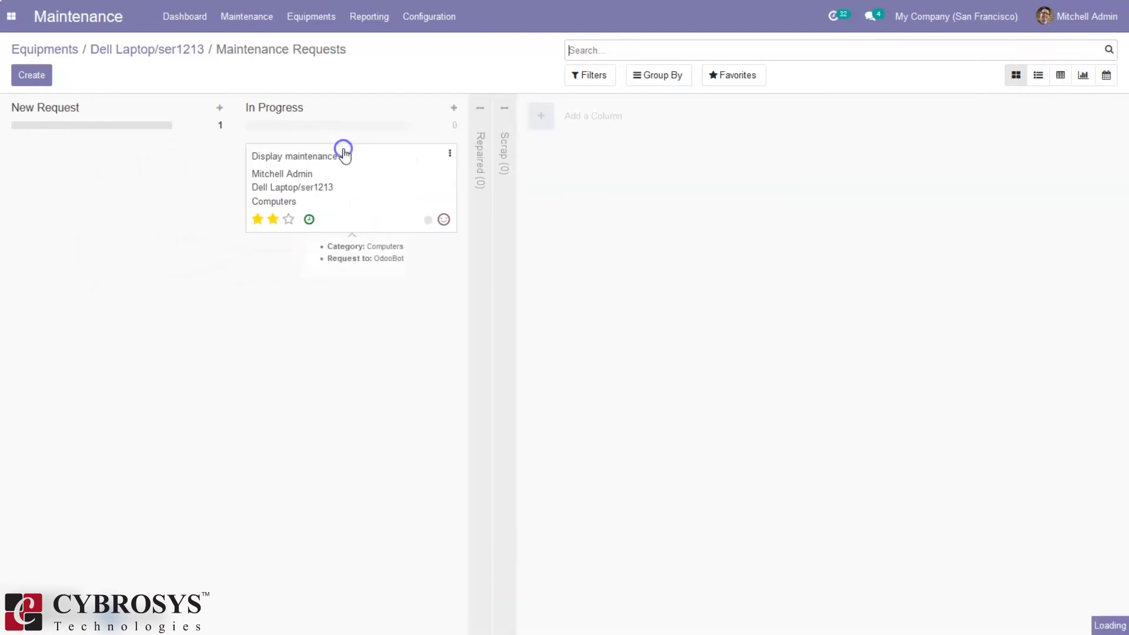
left_click(481, 155)
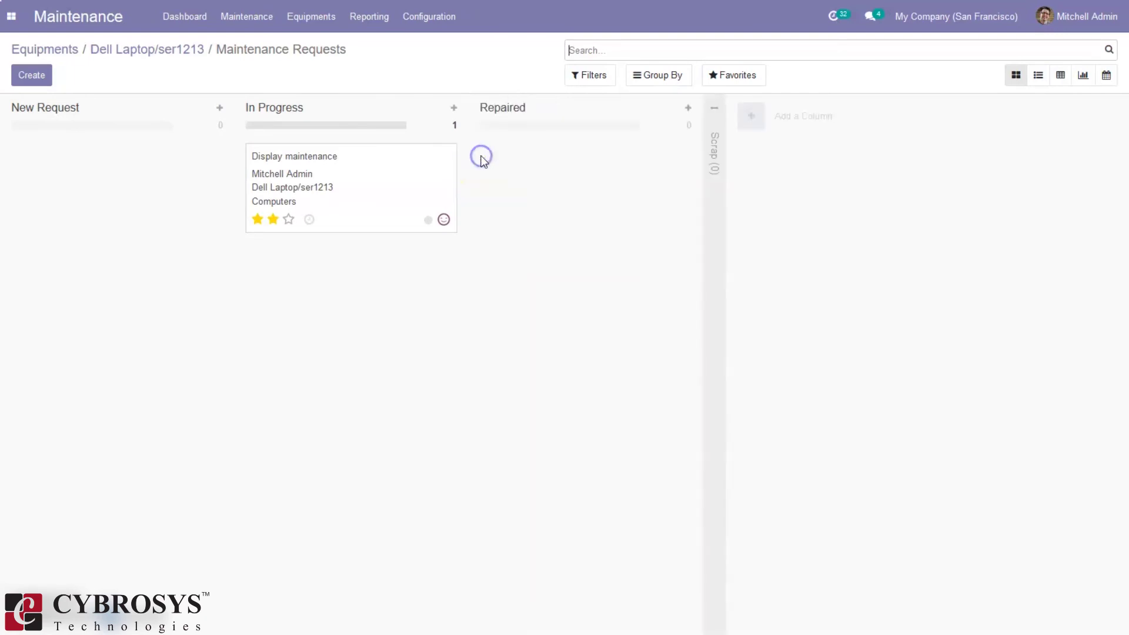
left_click_drag(365, 173, 559, 182)
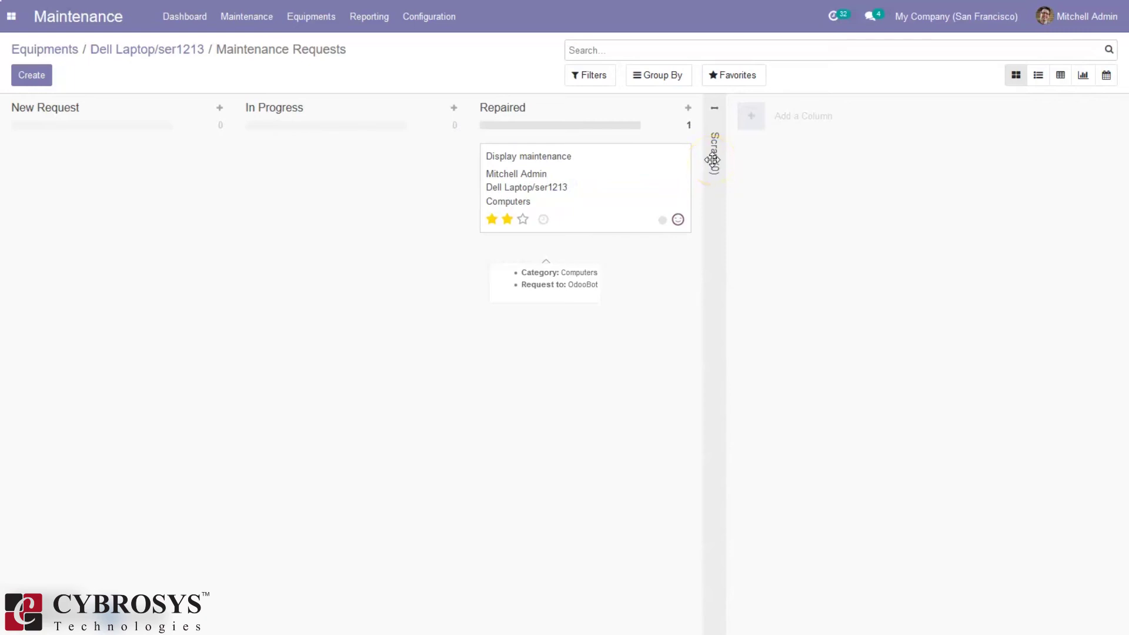
- Check the Dell Laptop card in the equipment overview and open the Maintenance Requests page
left_click(140, 52)
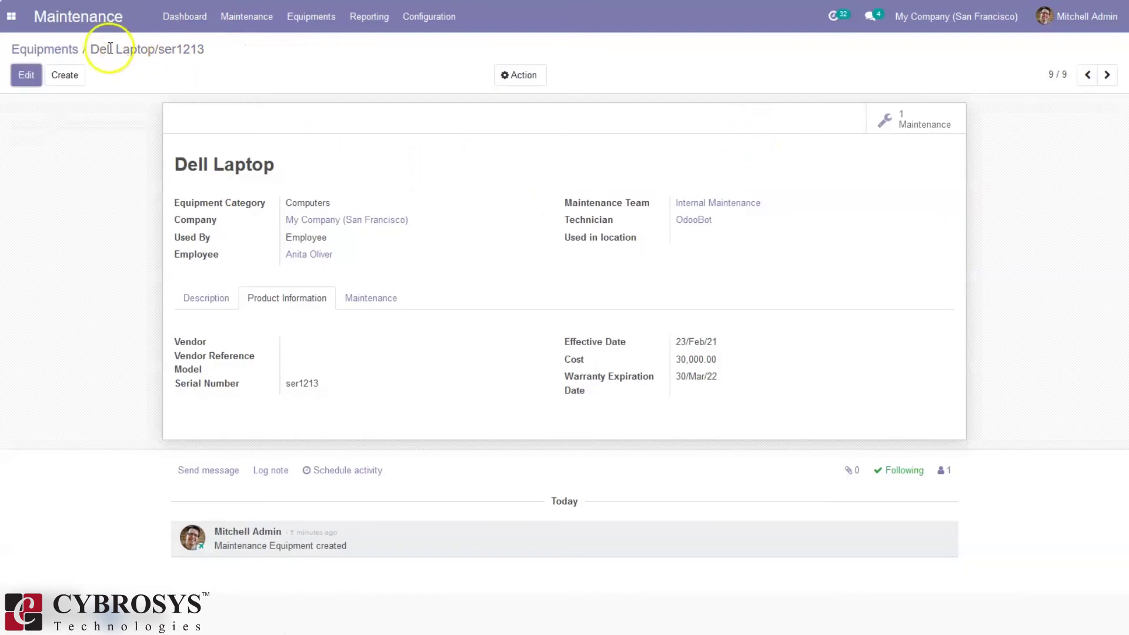
left_click(61, 47)
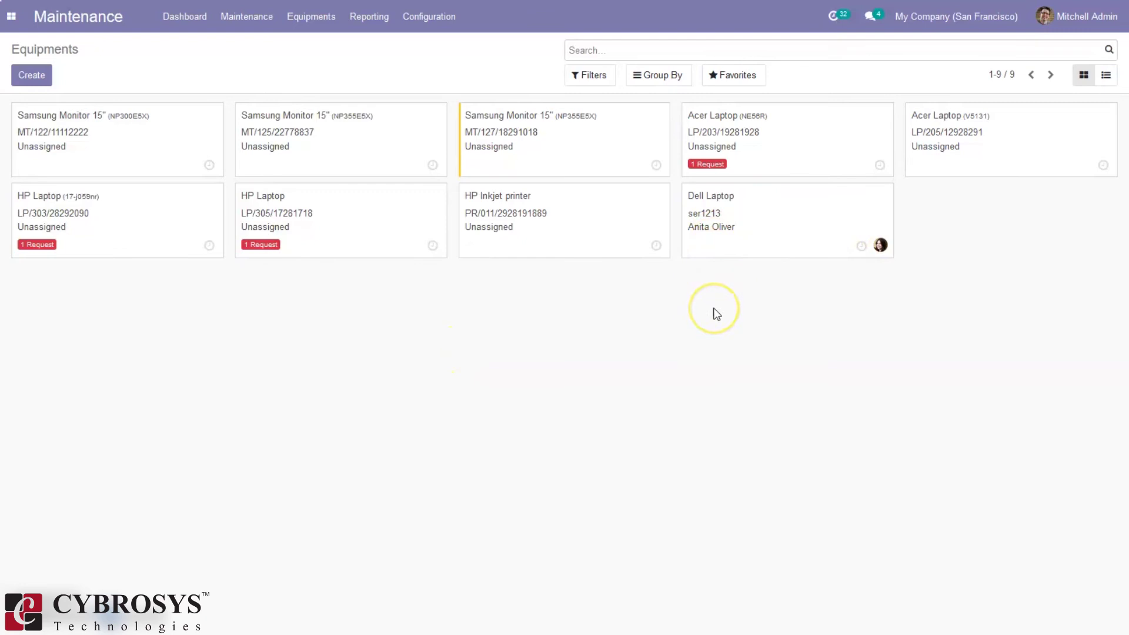
left_click(232, 18)
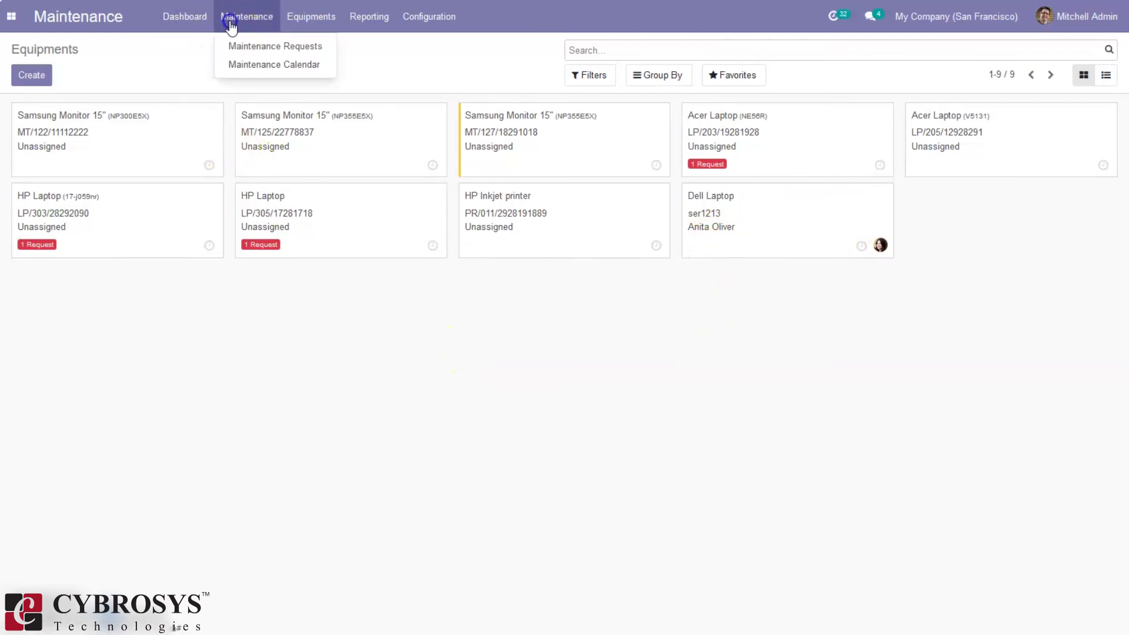
left_click(257, 16)
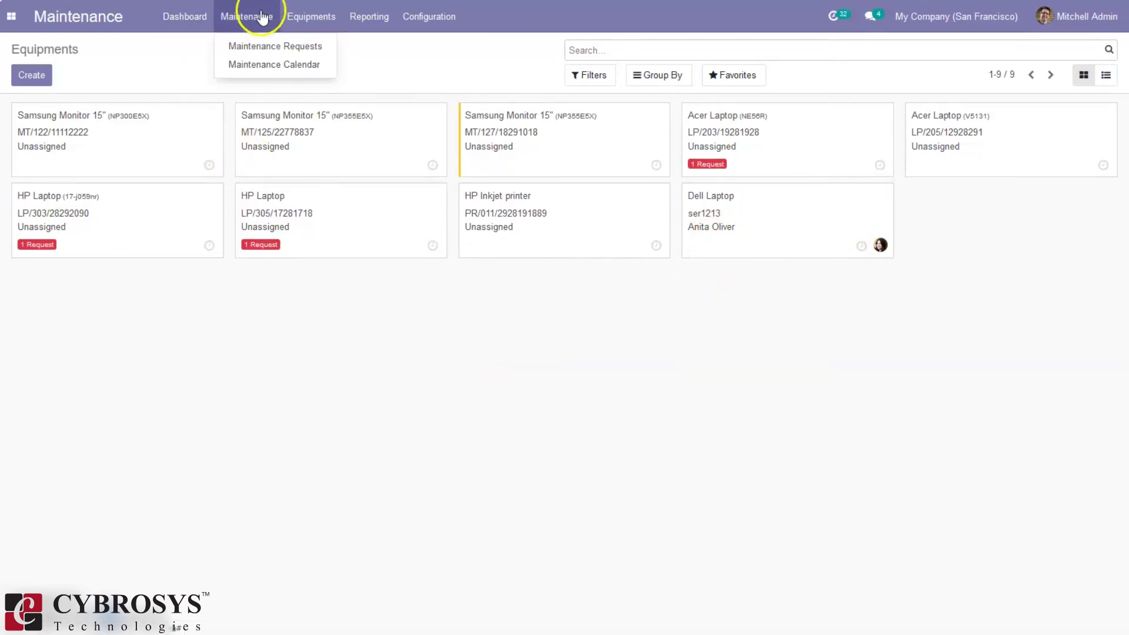
left_click(261, 42)
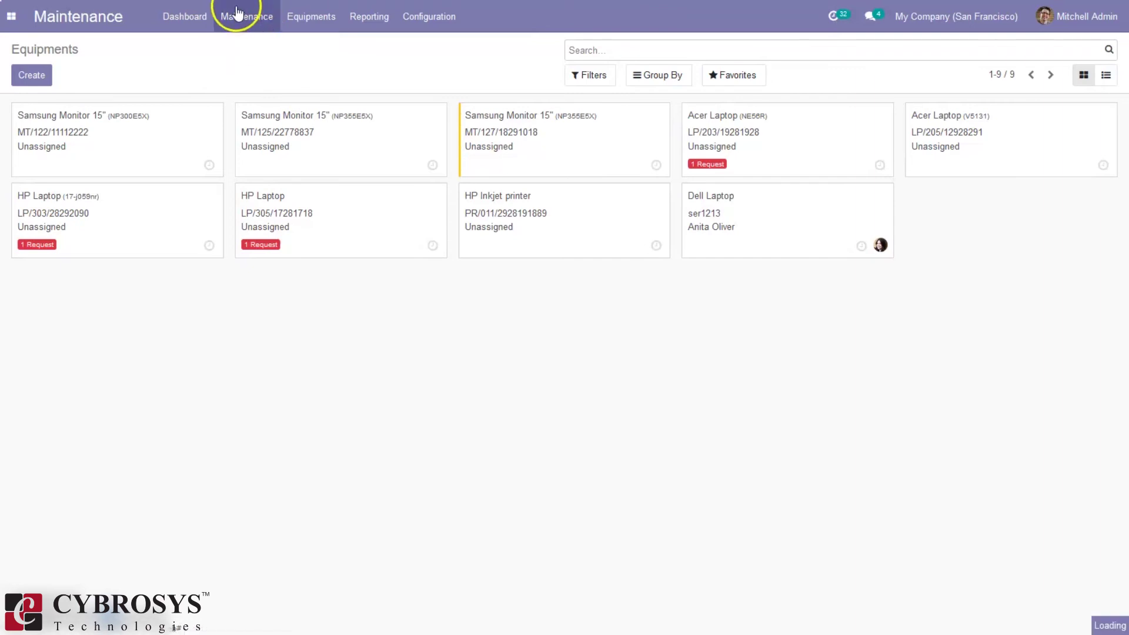
- Open the maintenance calendar and create a request titled Display failure on Thursday 25 February 2021 at 10:30
left_click(259, 14)
left_click(260, 64)
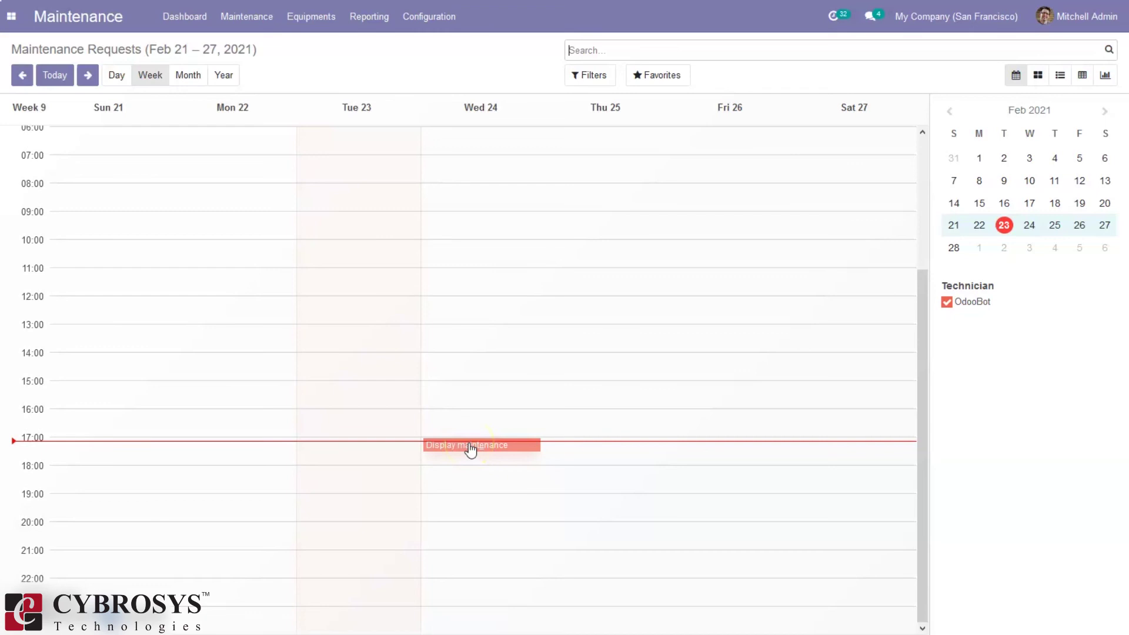
left_click(640, 267)
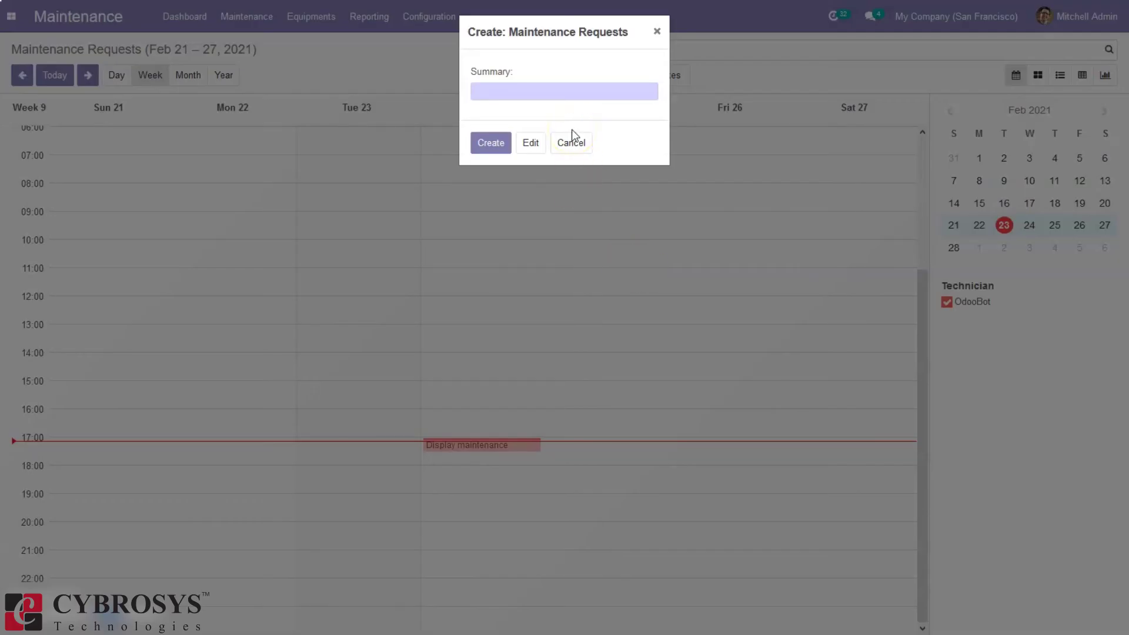
key("Escape")
left_click(663, 258)
left_click(499, 142)
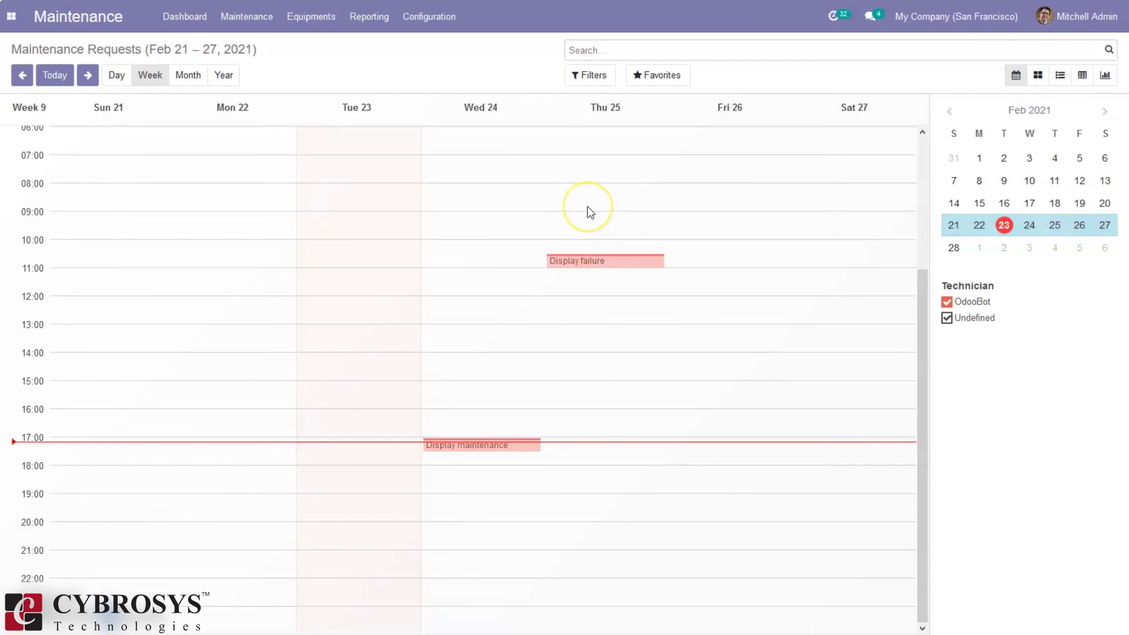
left_click(593, 263)
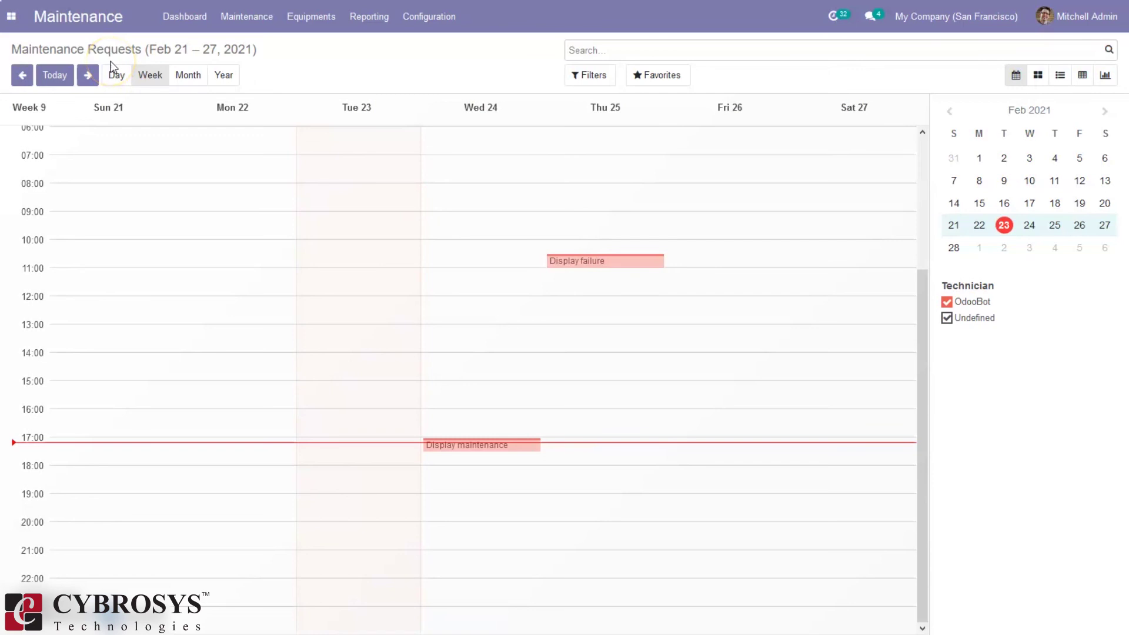
- View the maintenance calendar by month, year and day, and browse to the previous and following day
left_click(182, 77)
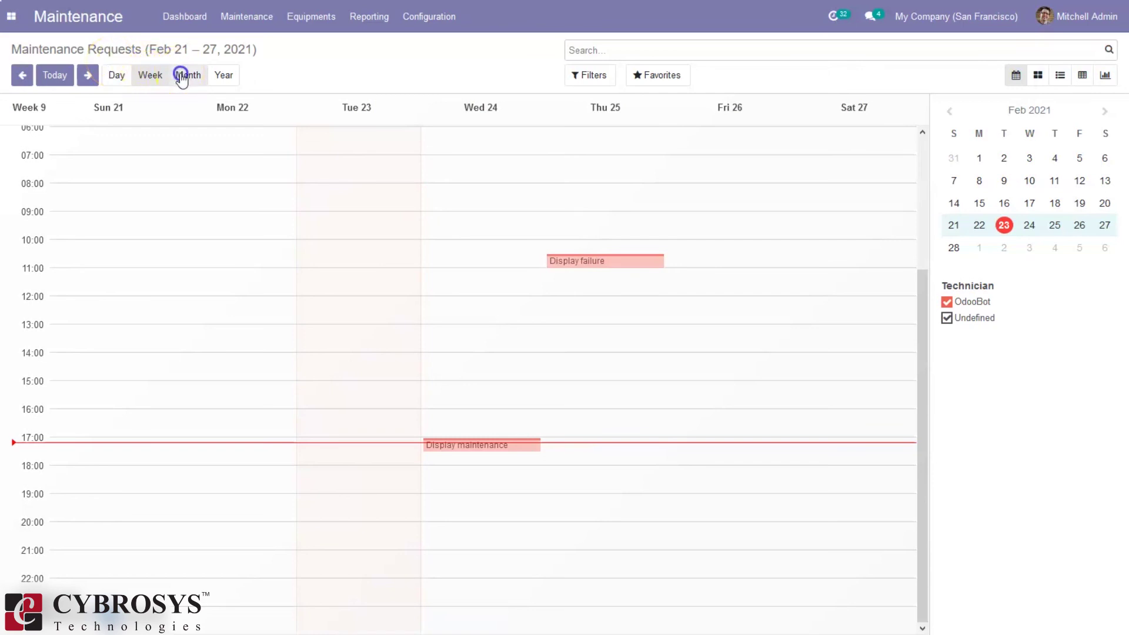
left_click(223, 75)
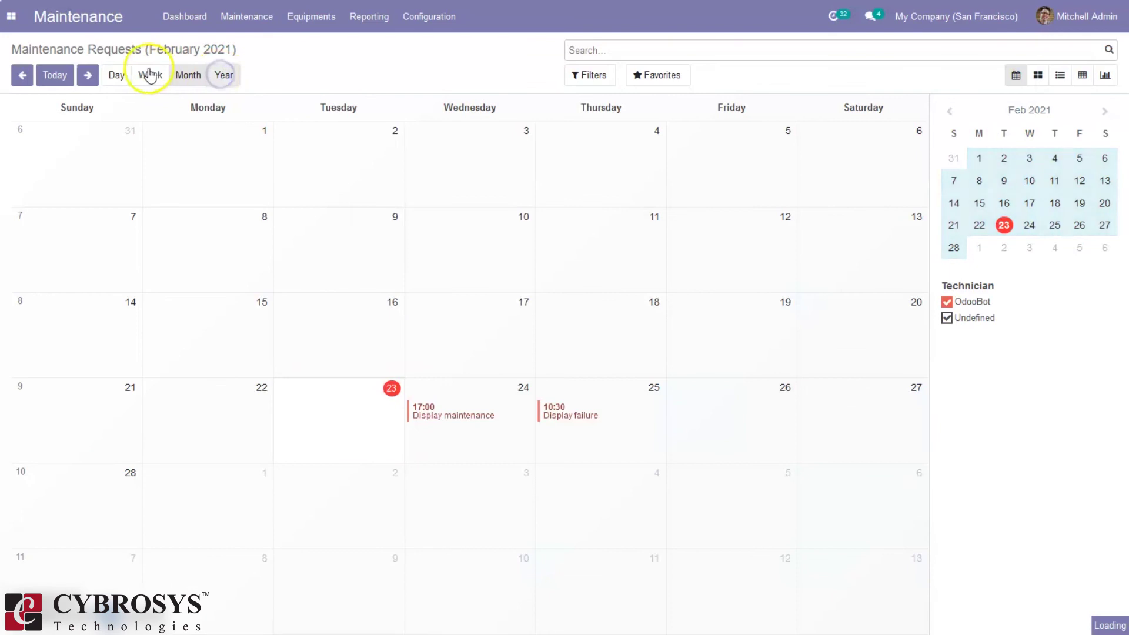
left_click(117, 75)
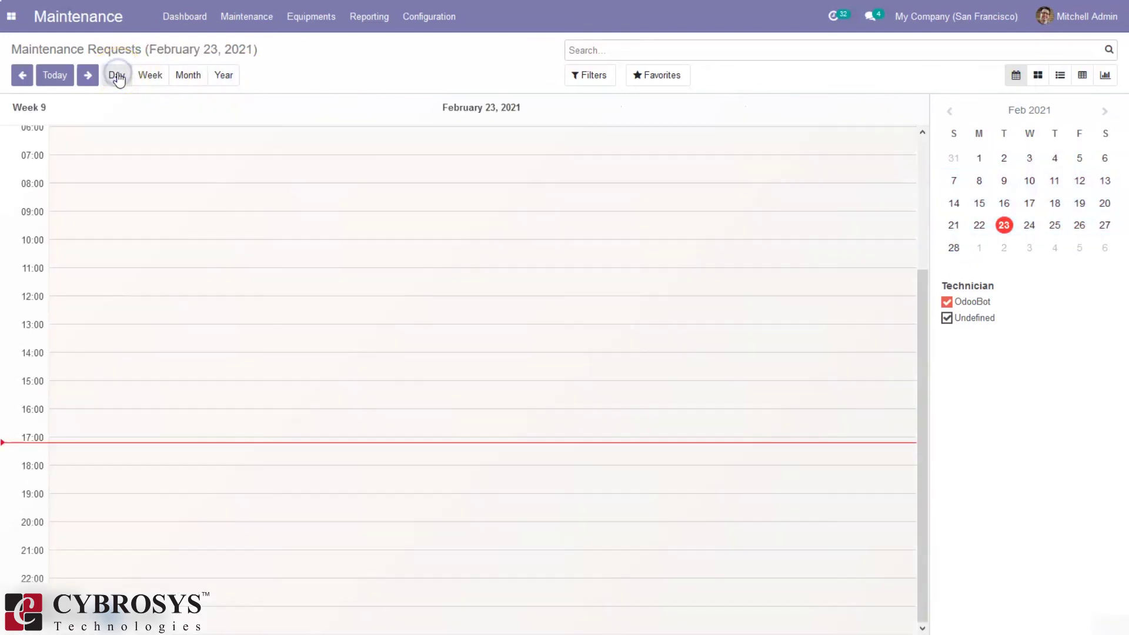
left_click(22, 75)
left_click(87, 76)
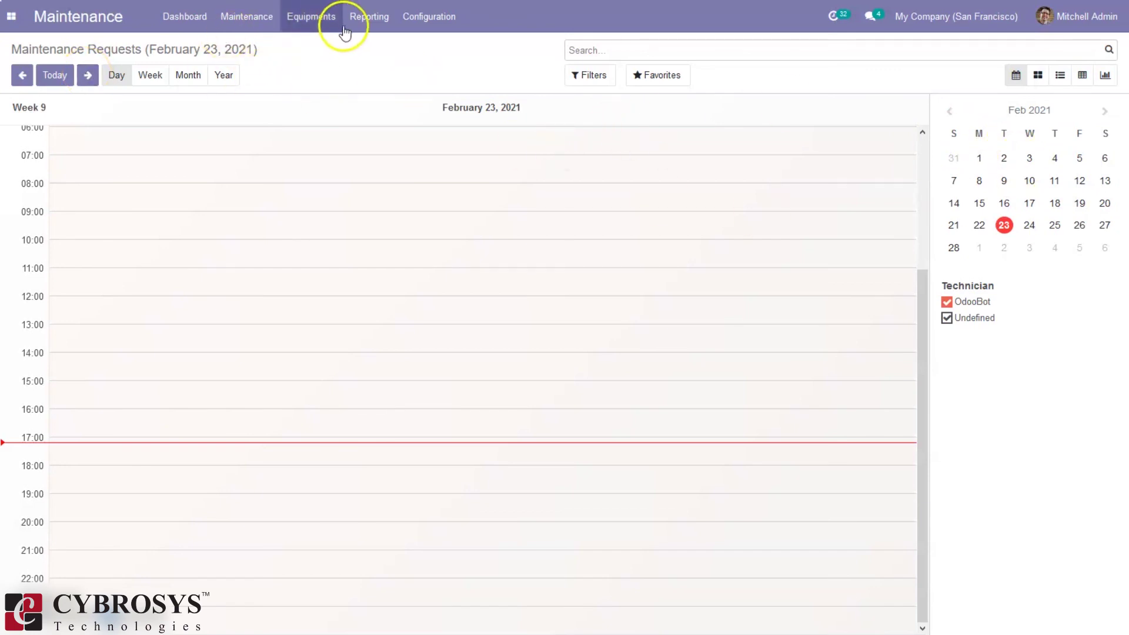
- Open the Maintenance Requests report and switch its bar chart measure to Duration
left_click(262, 20)
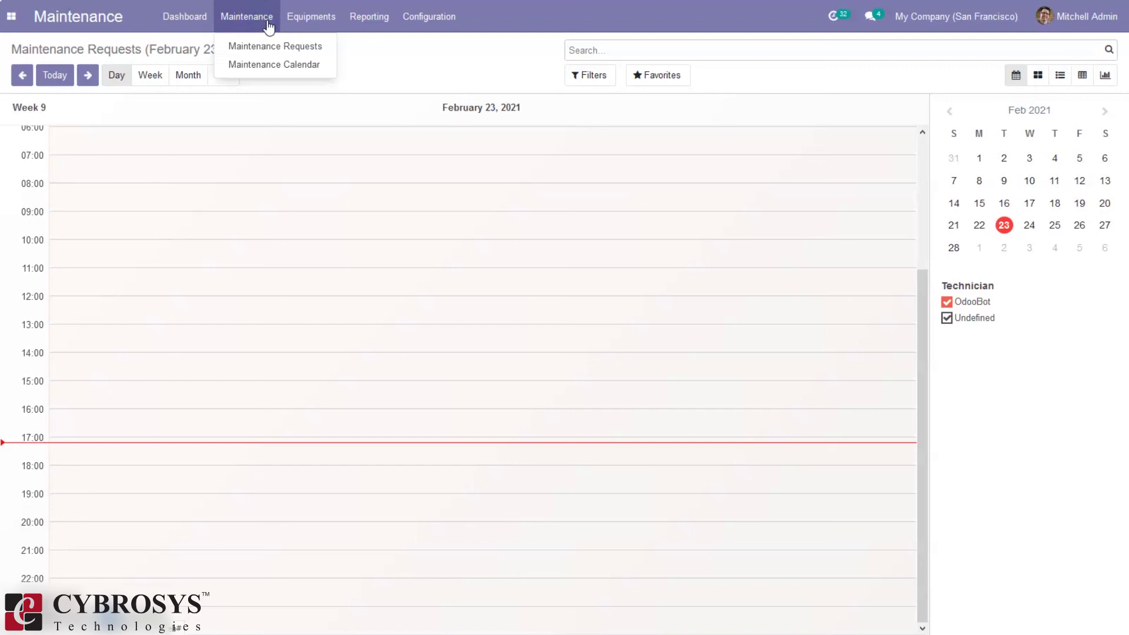
left_click(309, 22)
left_click(366, 18)
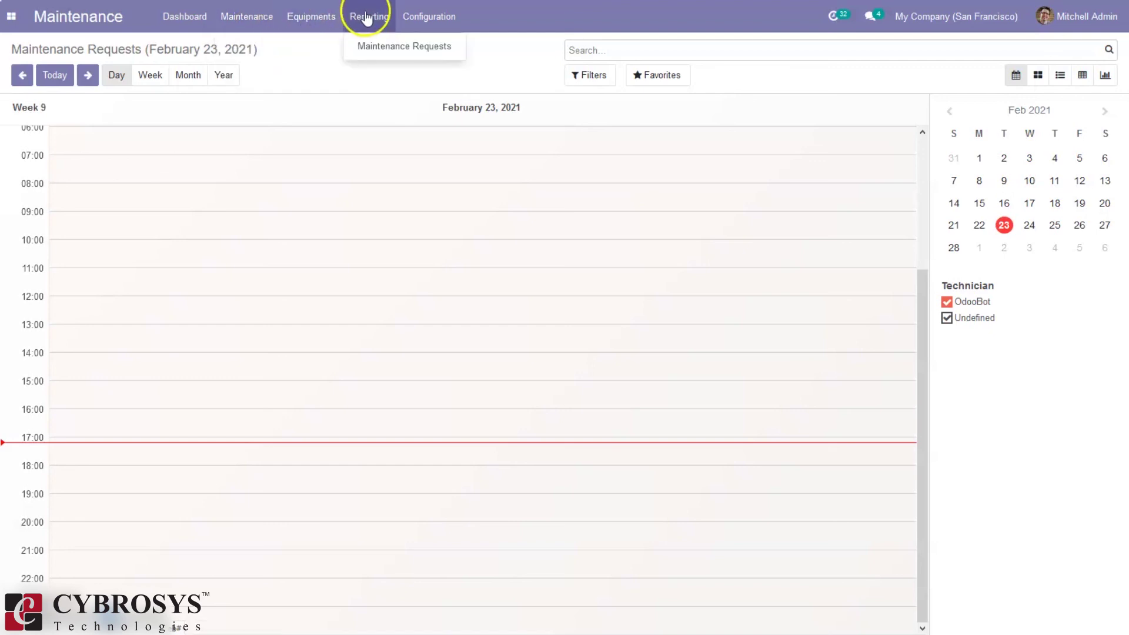
left_click(379, 48)
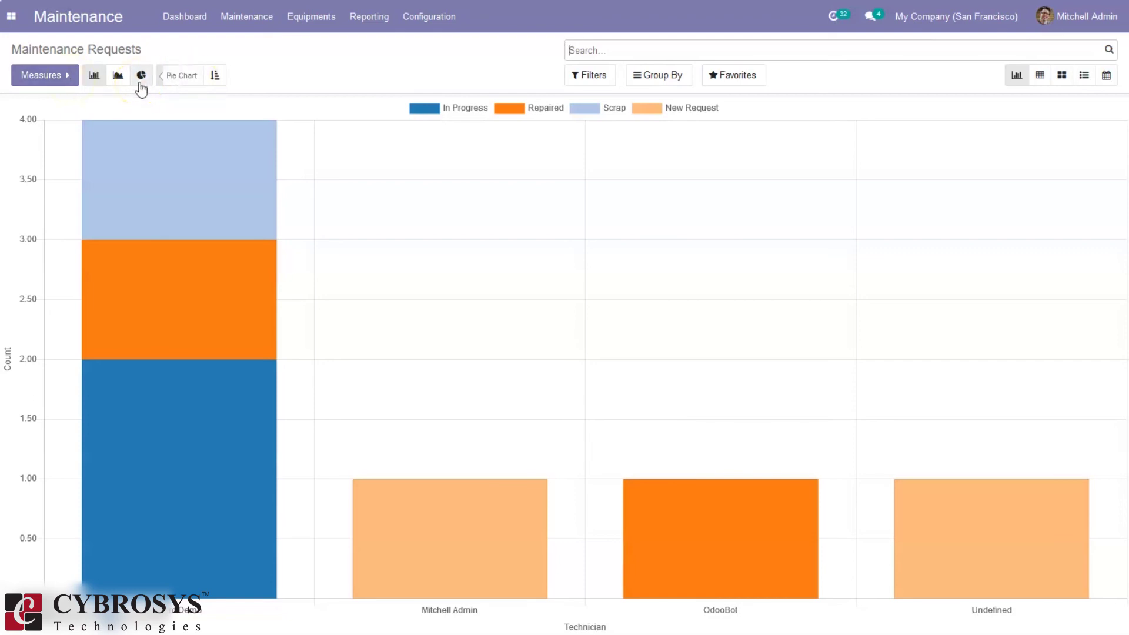
left_click(39, 83)
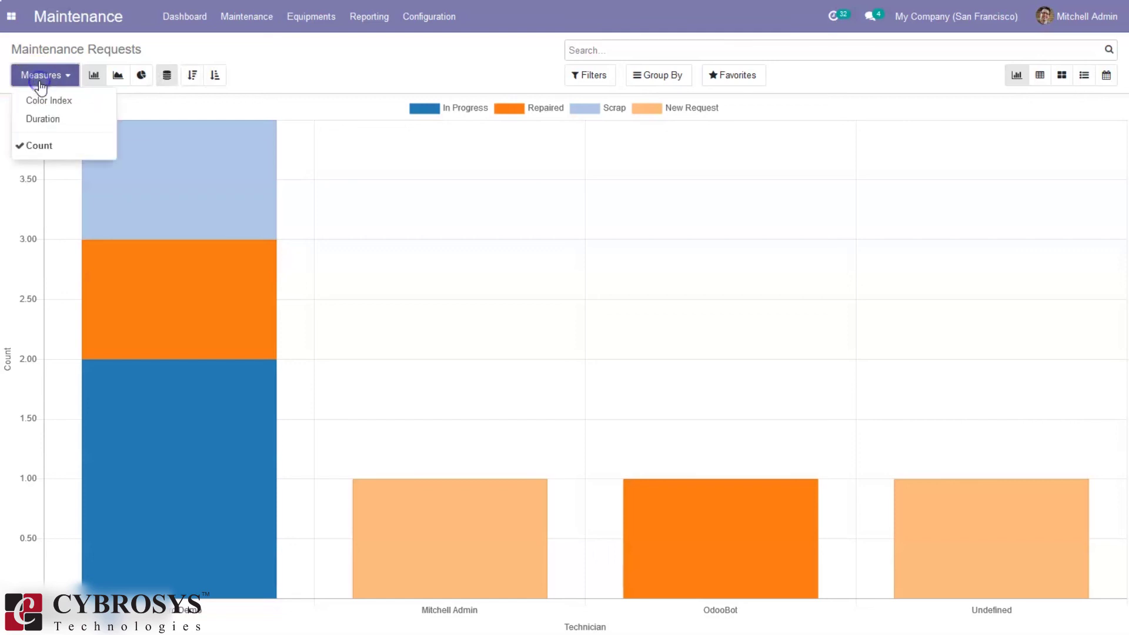
left_click(39, 145)
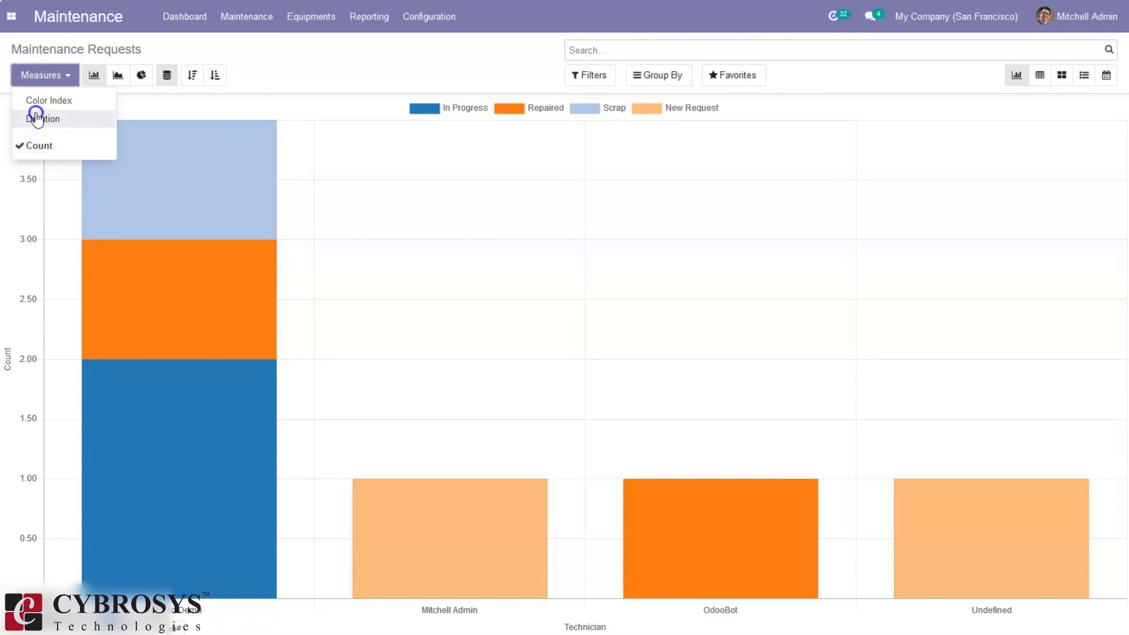
left_click(37, 119)
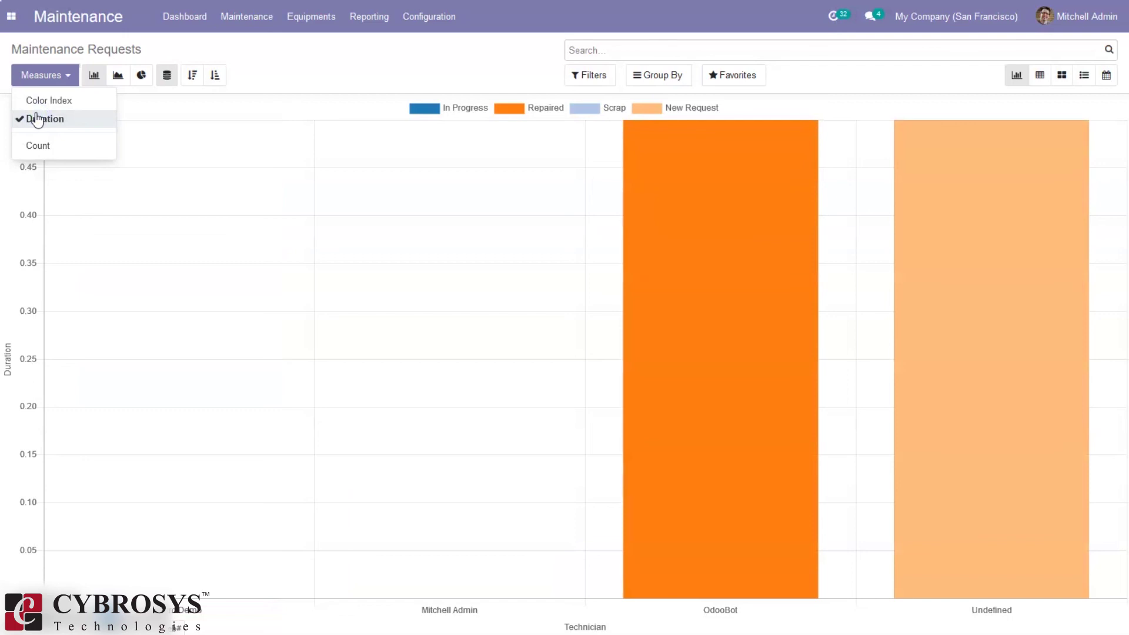
mouse_move(673, 290)
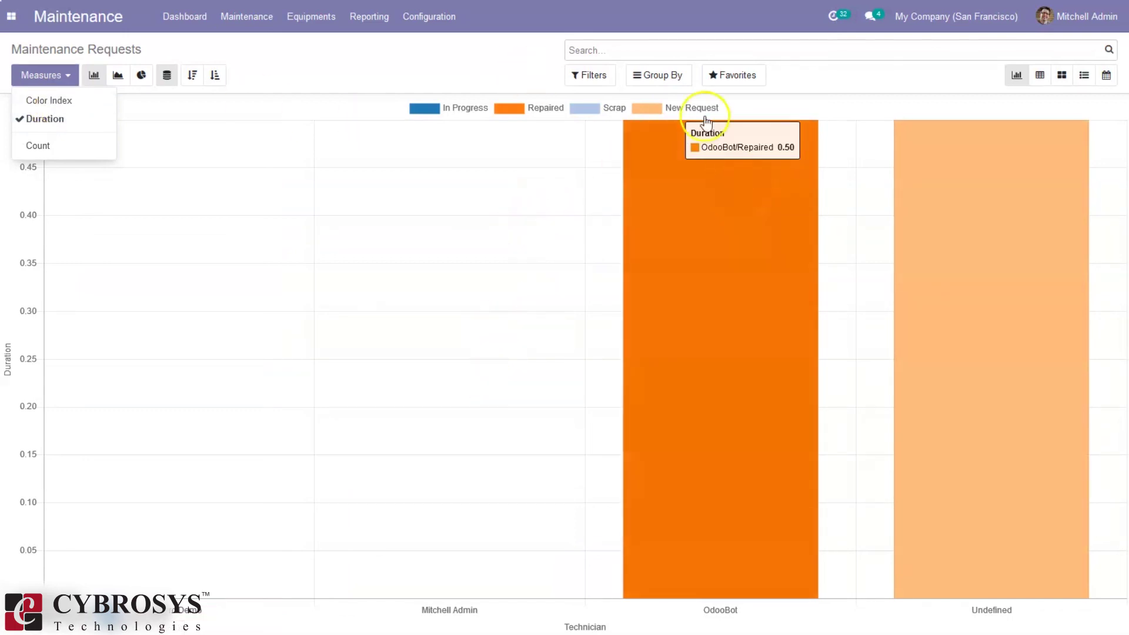
- Group the Maintenance Requests chart by Category, Stage and Created By
left_click(681, 78)
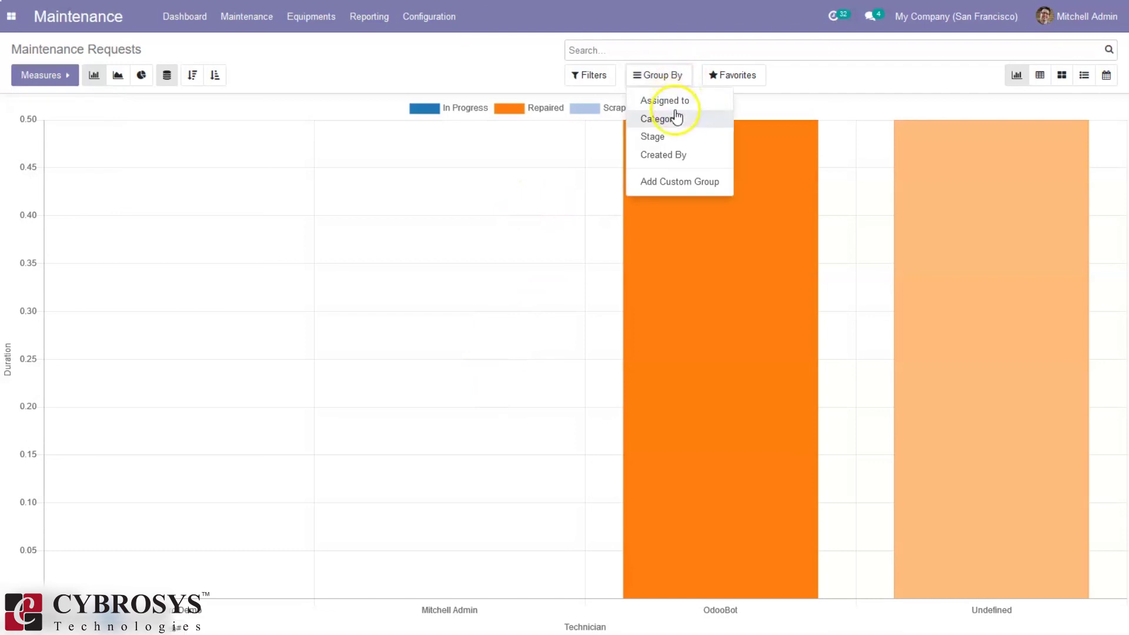
left_click(676, 119)
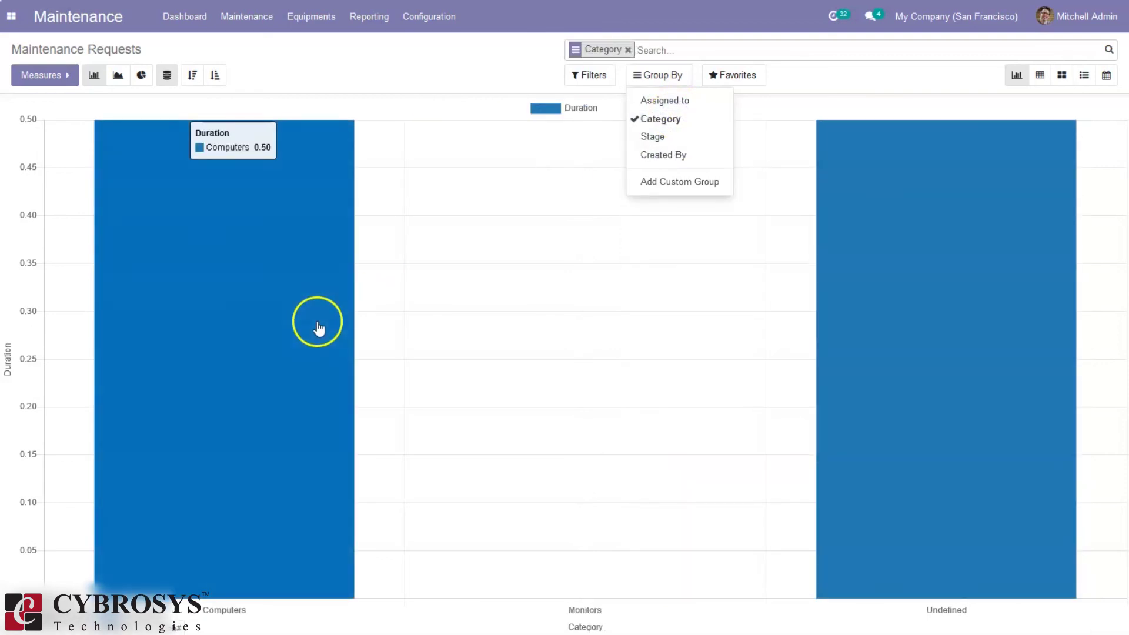
mouse_move(829, 144)
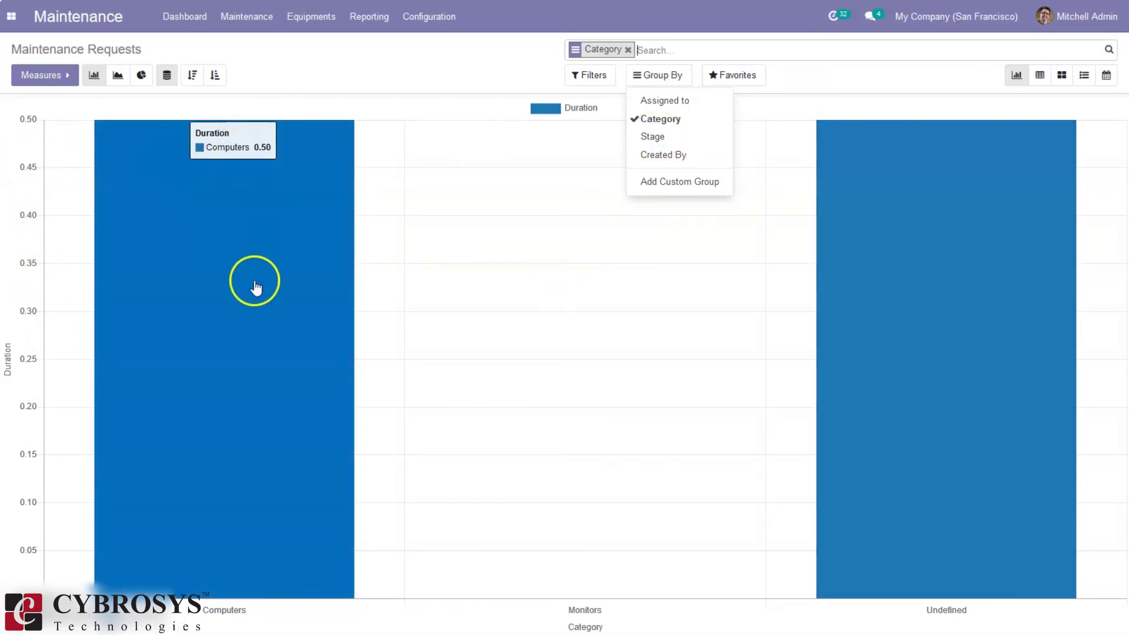
left_click(673, 140)
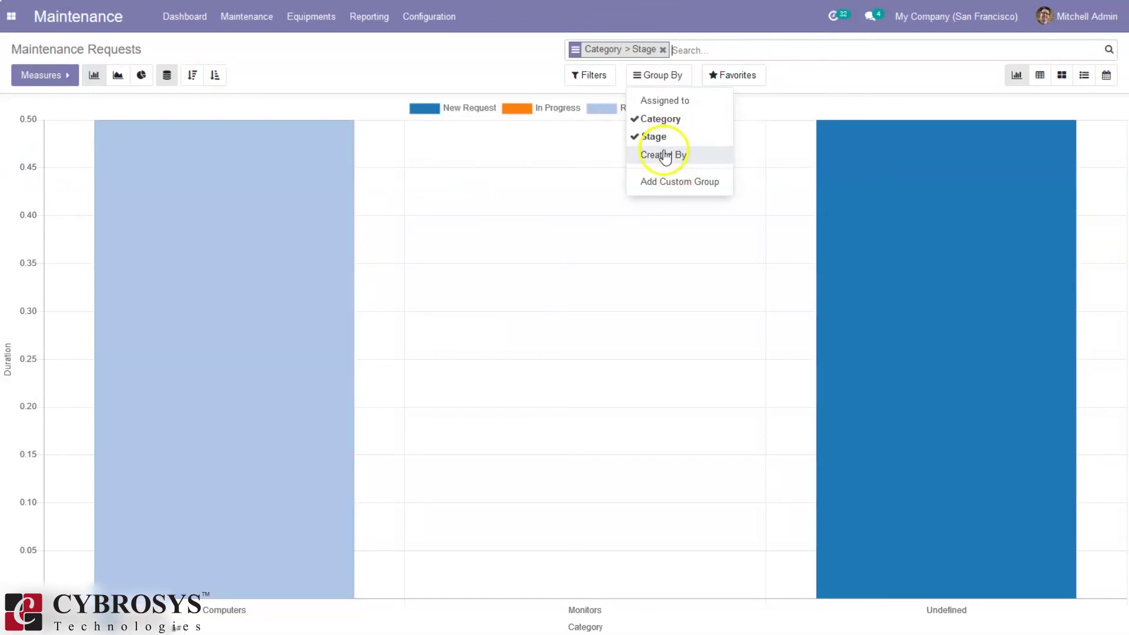
left_click(663, 155)
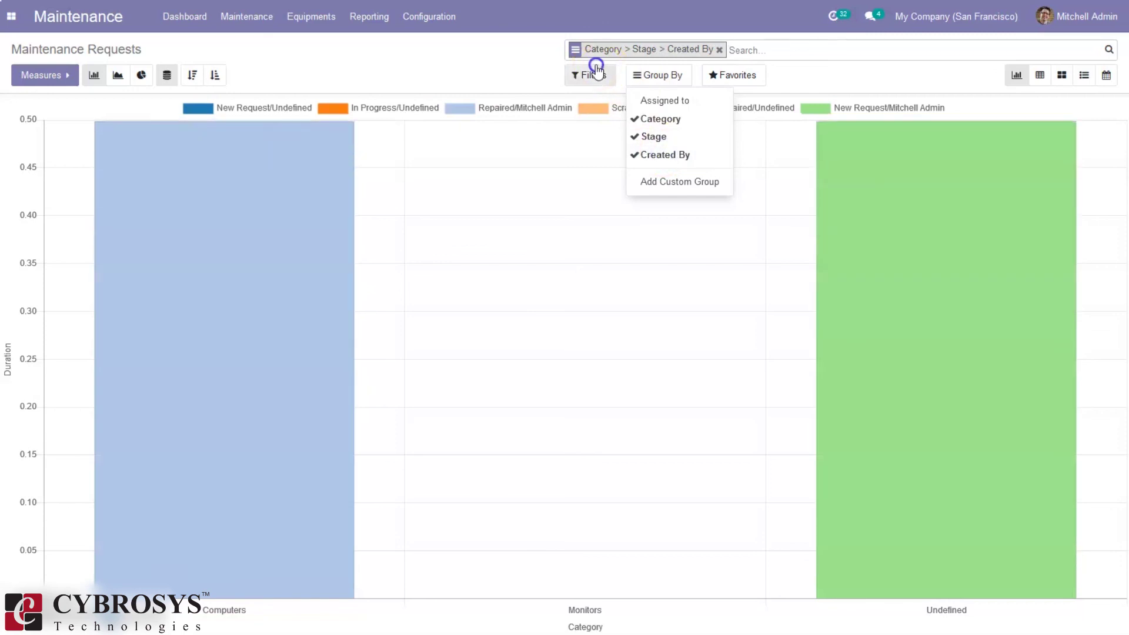
- Look through the filter options available for the Maintenance Requests report
left_click(596, 73)
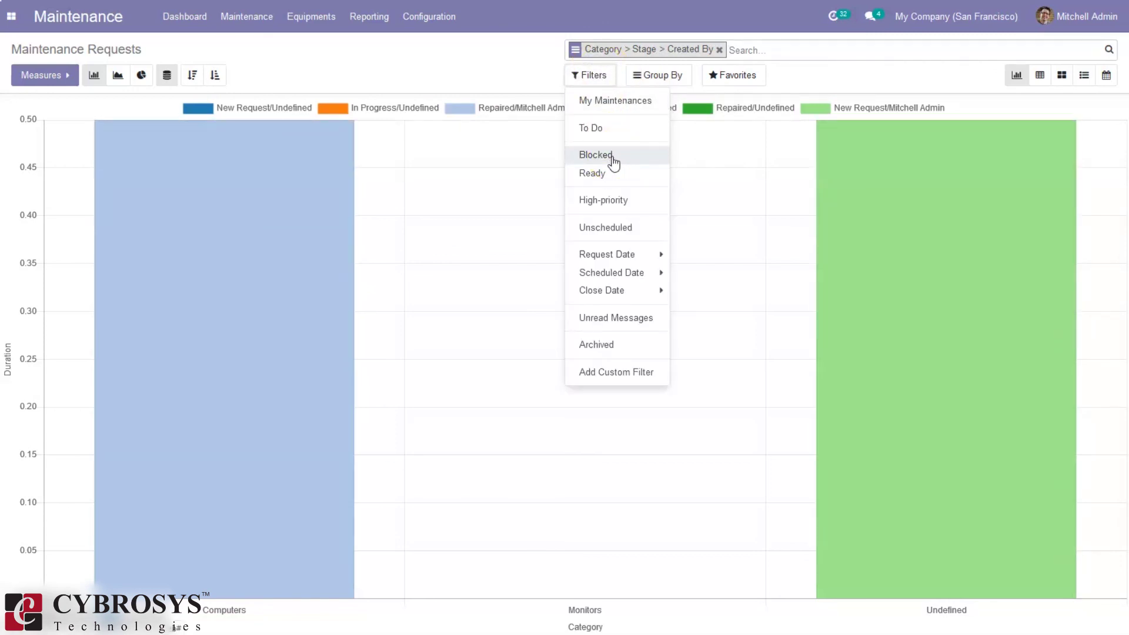
left_click(613, 176)
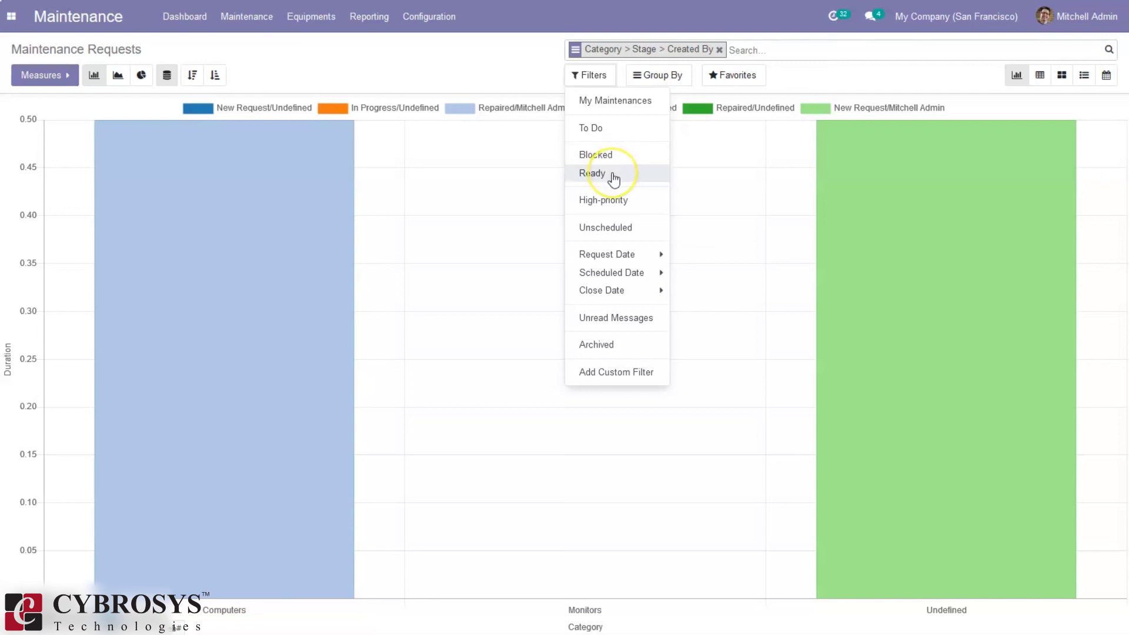
left_click(613, 200)
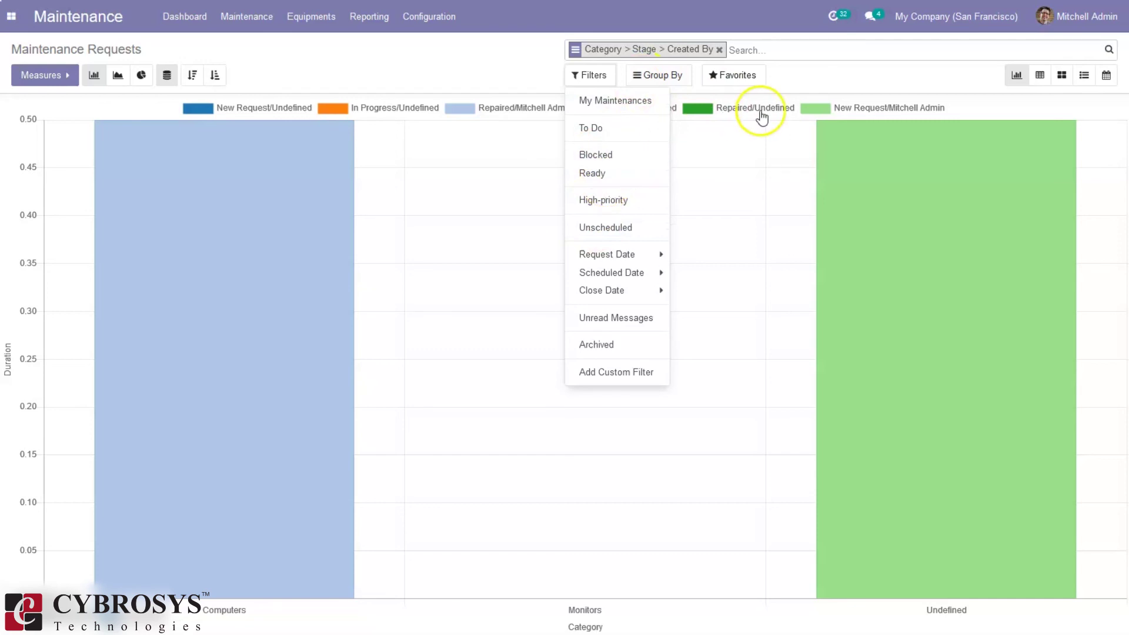
left_click(805, 79)
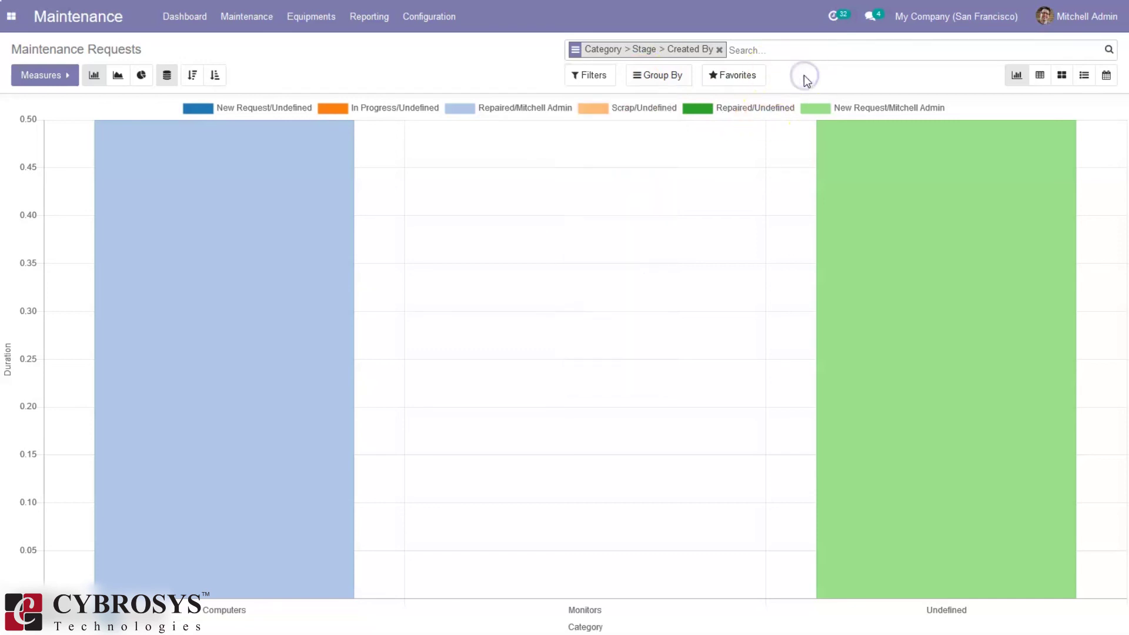
- Examine the maintenance requests in the pivot, kanban, list and calendar views, and return to the graph view
left_click(1040, 76)
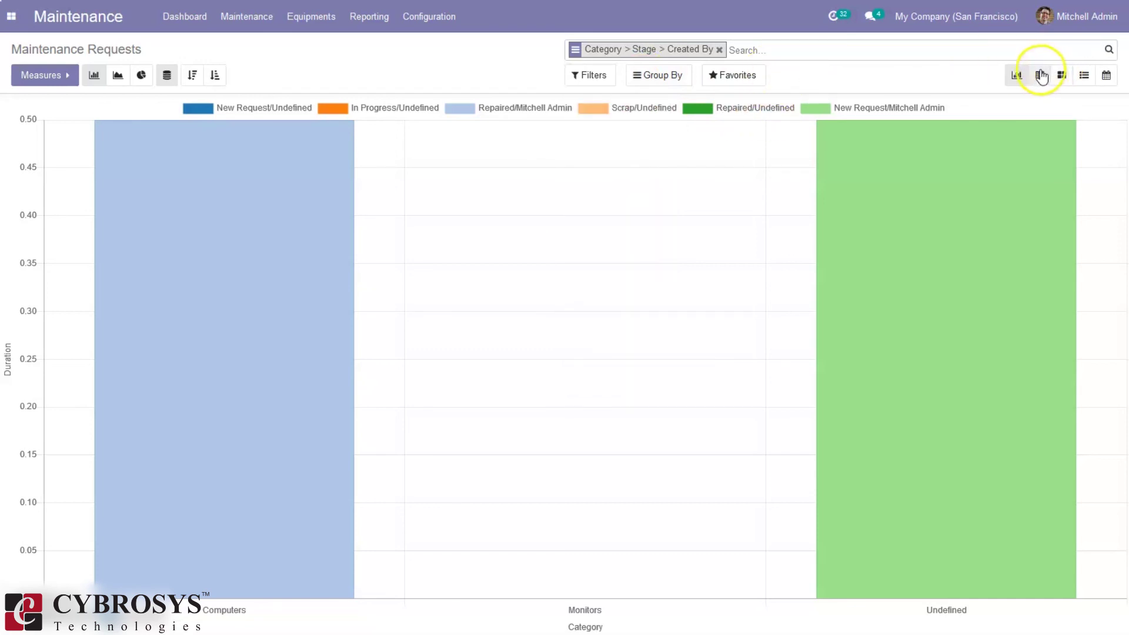
left_click(1041, 76)
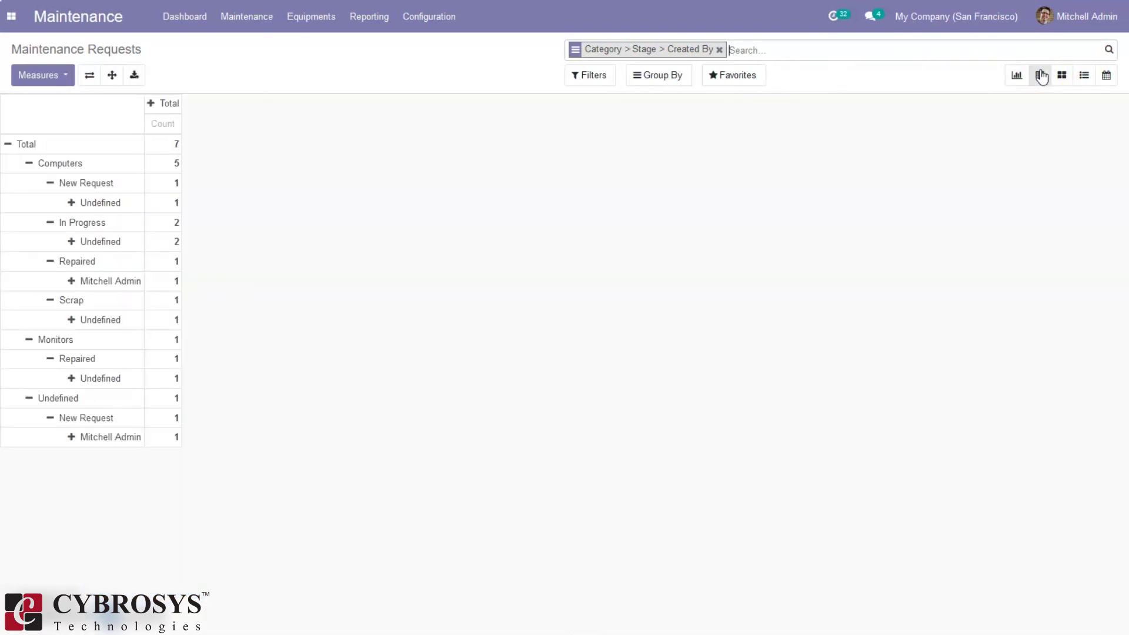
left_click(1061, 76)
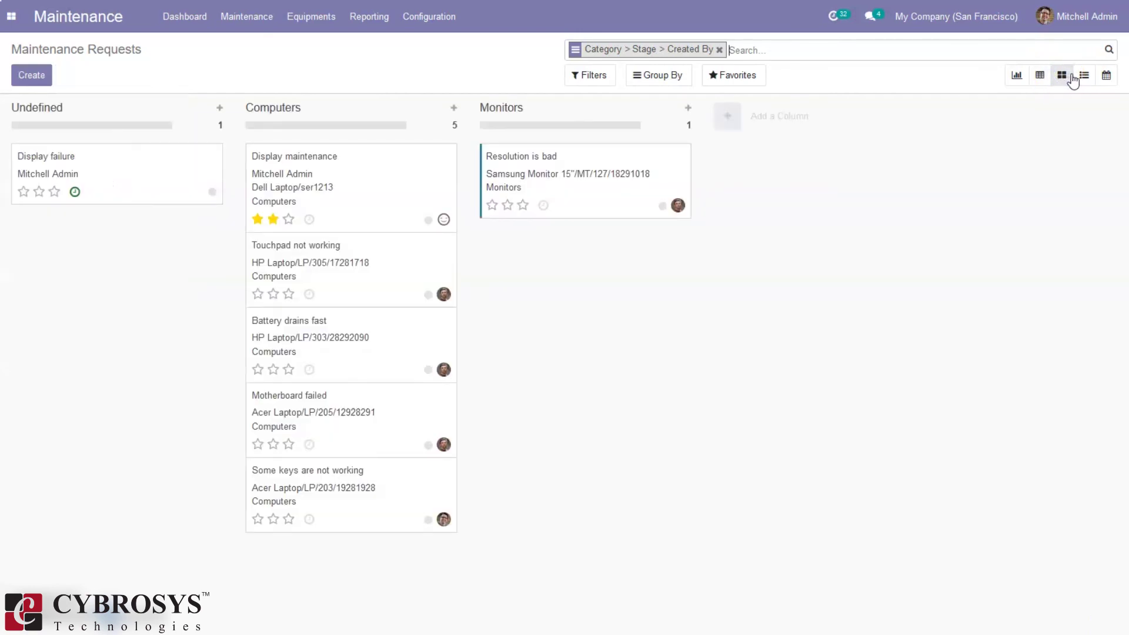
left_click(1082, 77)
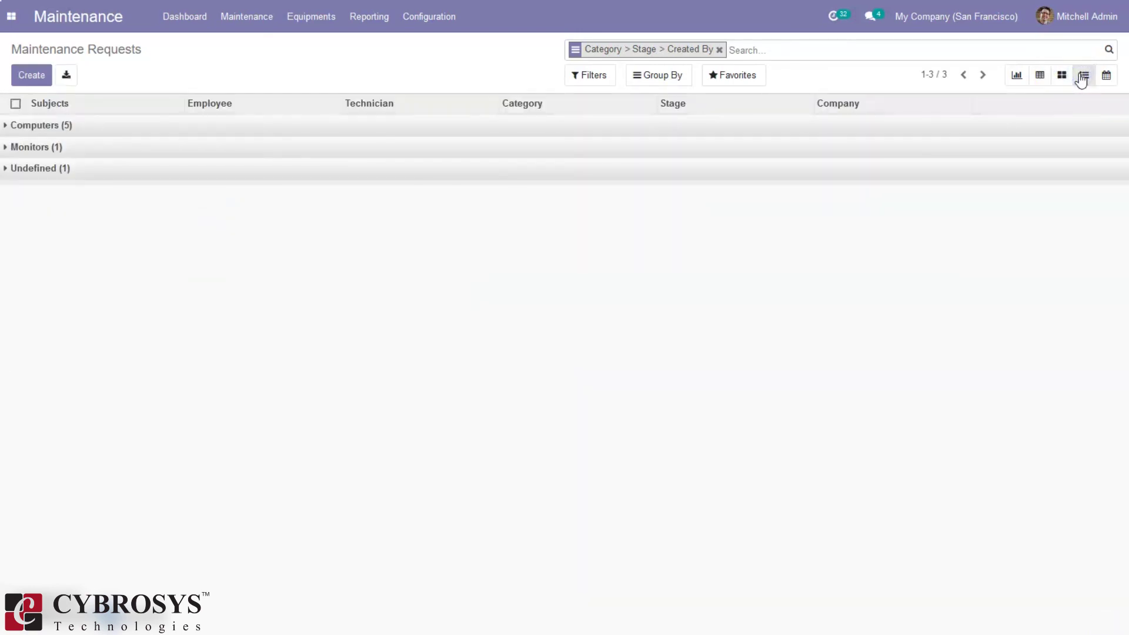
left_click(1106, 76)
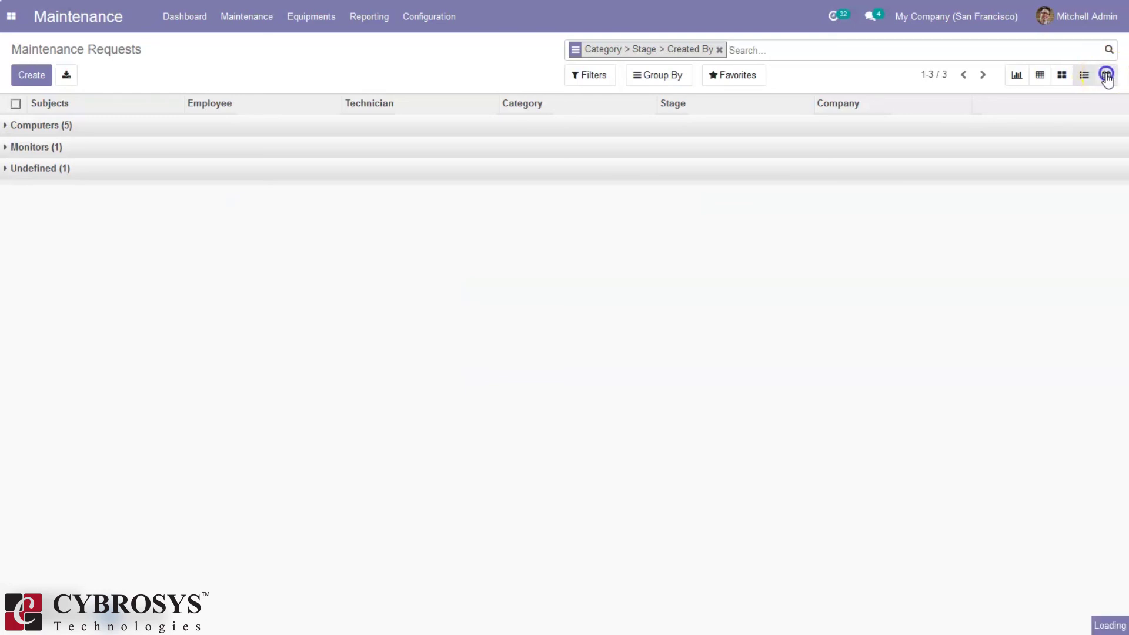
left_click(1041, 77)
left_click(1019, 75)
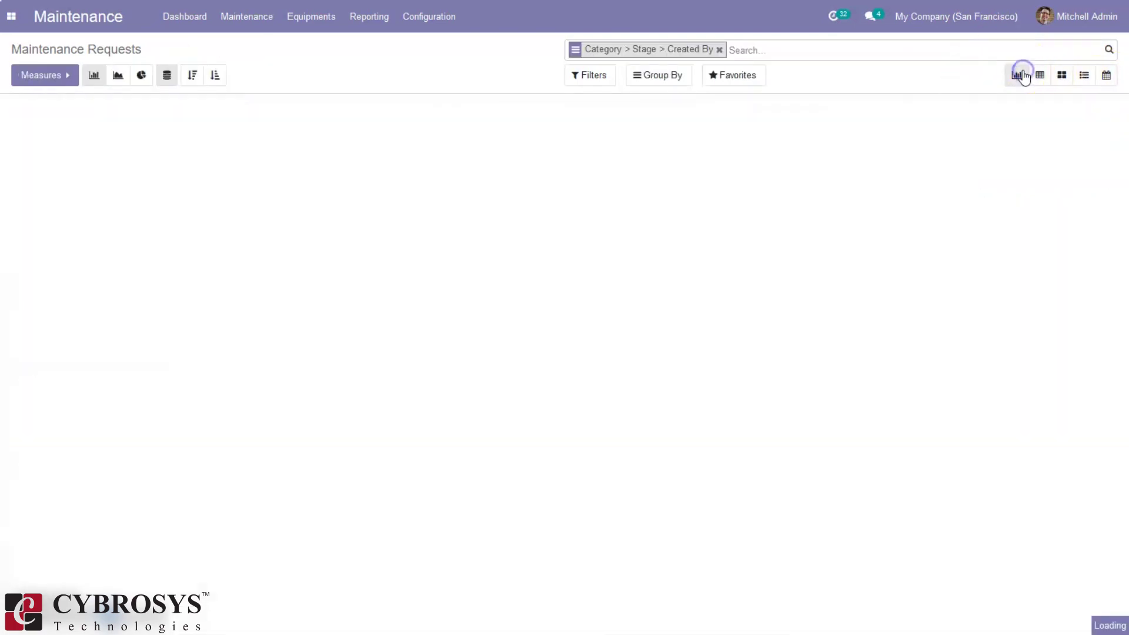
left_click(1106, 75)
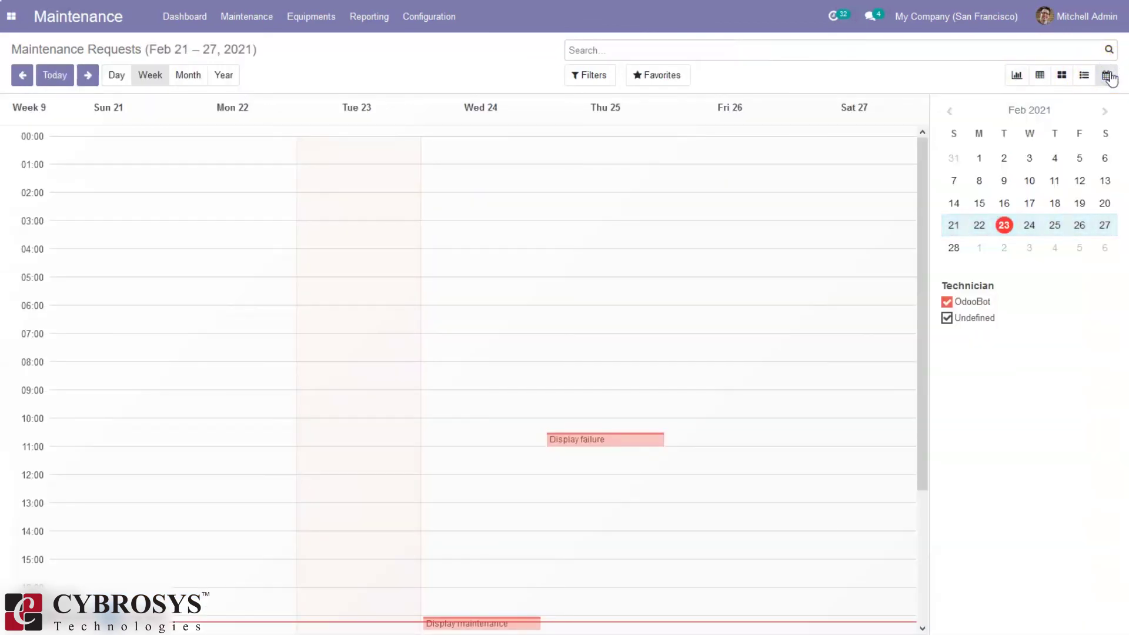
left_click(1017, 76)
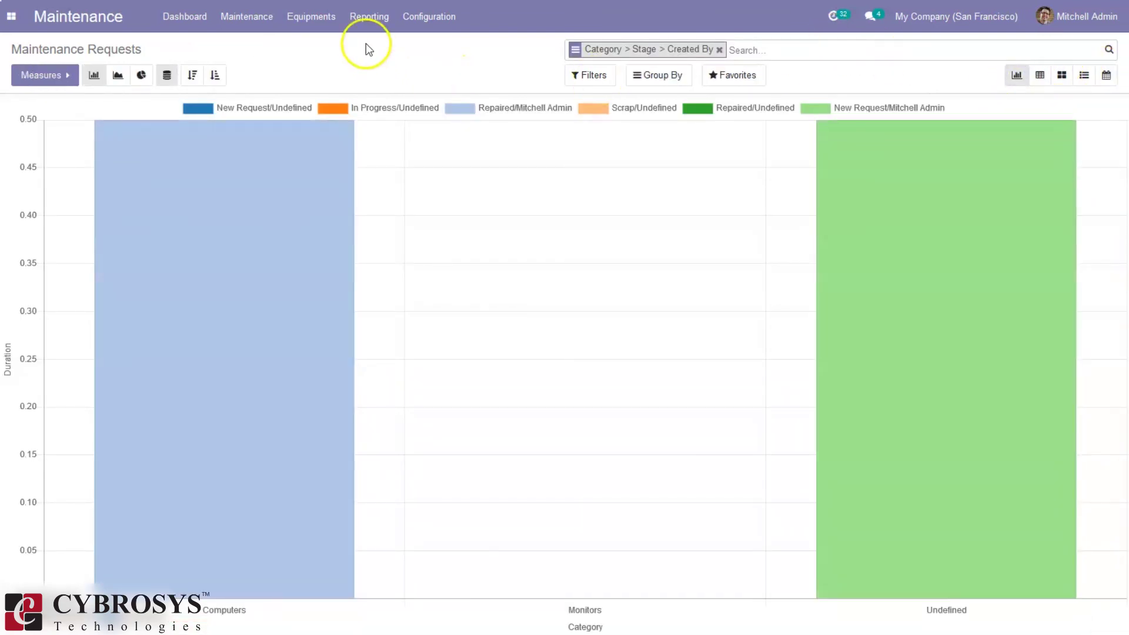
left_click(360, 27)
left_click(312, 47)
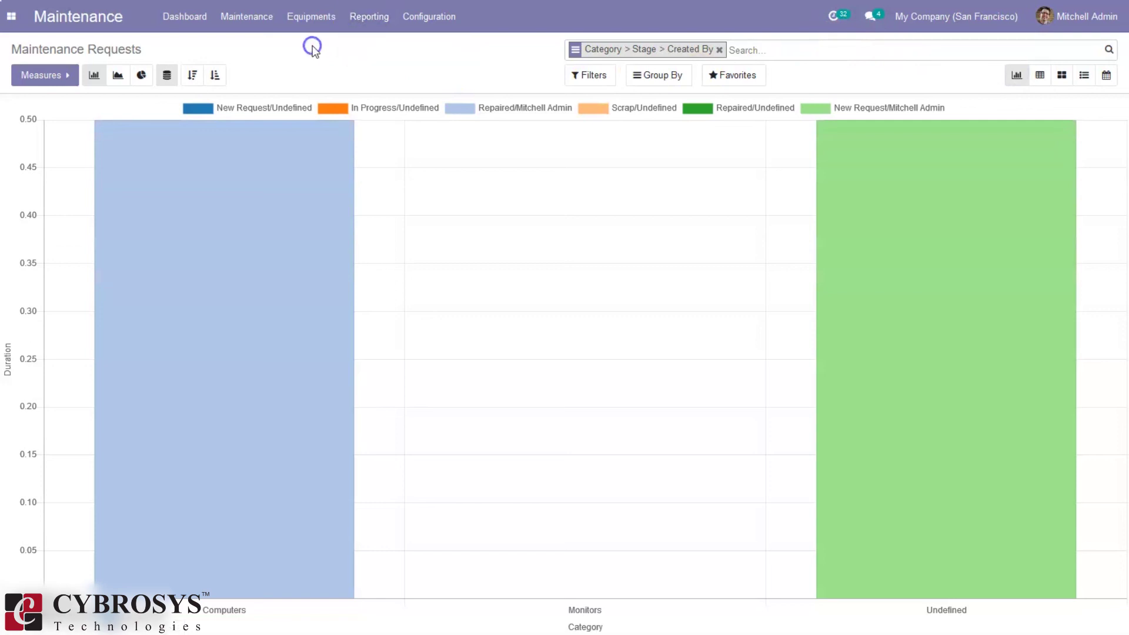